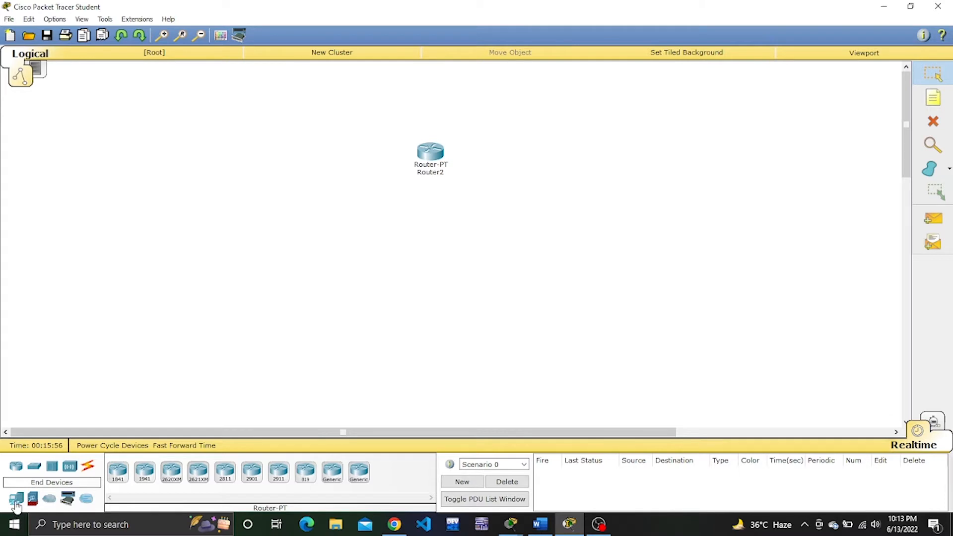
# Place a generic PC on the workspace directly below Router2.
pyautogui.click(15, 501)
pyautogui.click(118, 478)
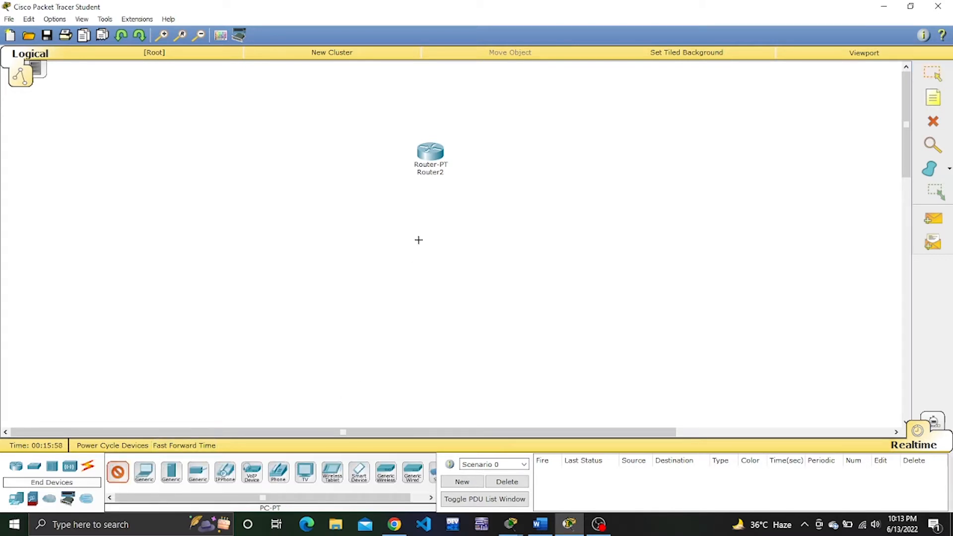
pyautogui.click(422, 237)
pyautogui.click(423, 241)
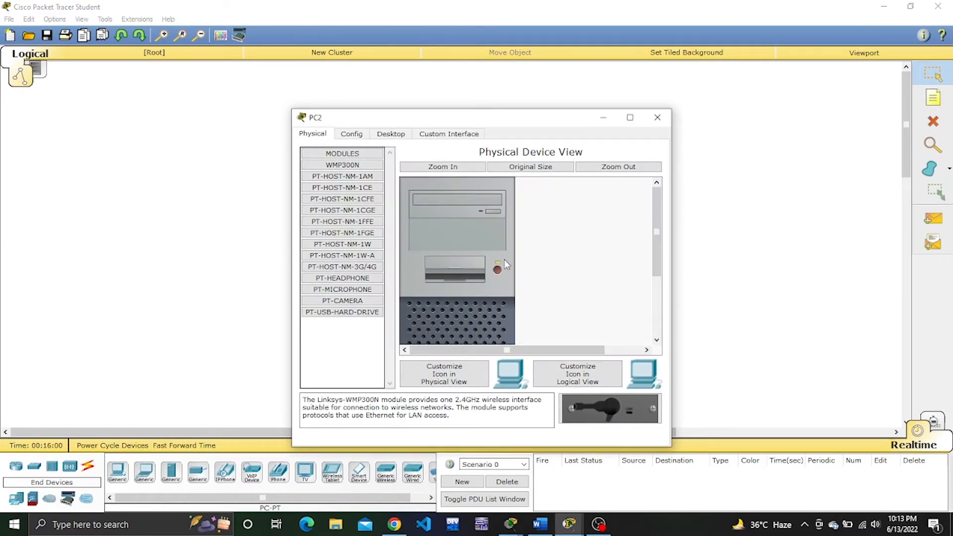
pyautogui.click(658, 117)
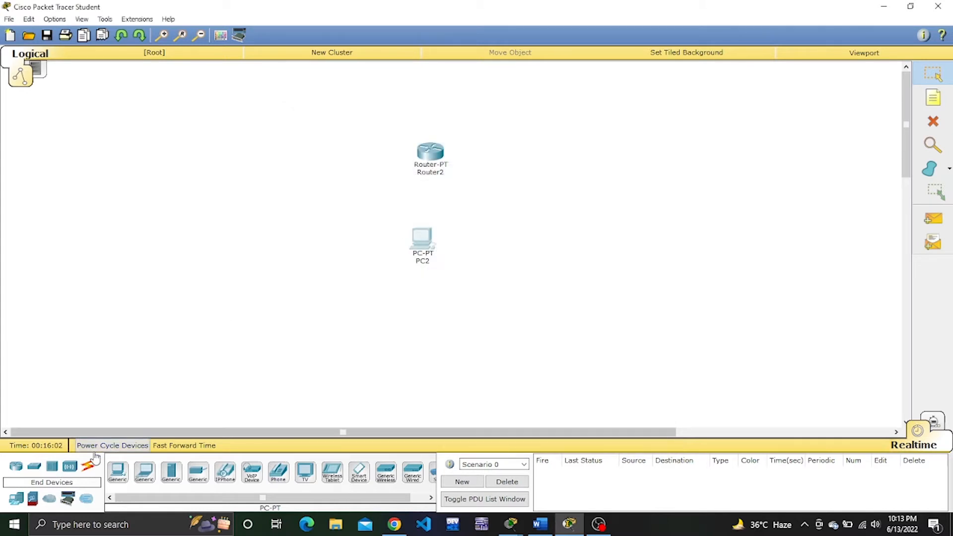
# Add a second generic Router-PT beside Router2 and a generic PC below the new router.
pyautogui.click(17, 466)
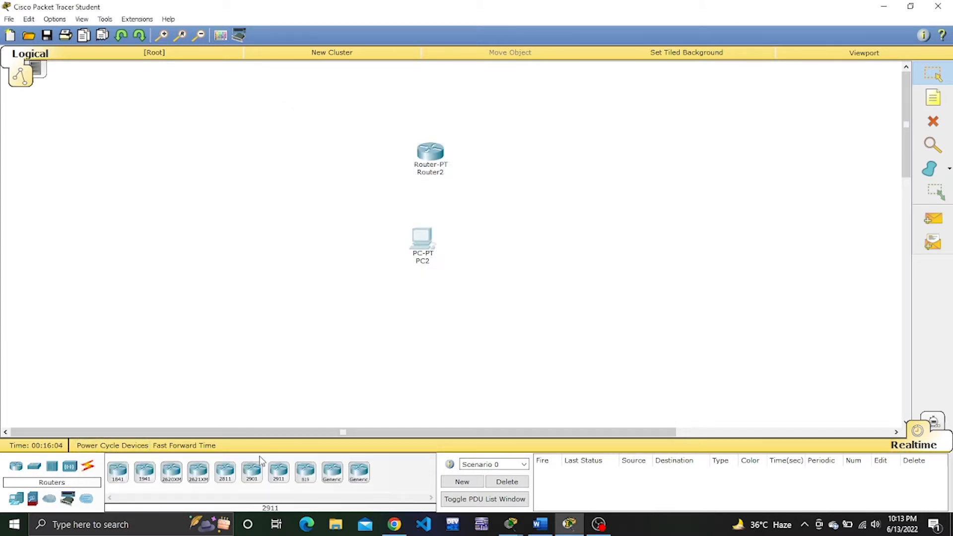
pyautogui.click(333, 472)
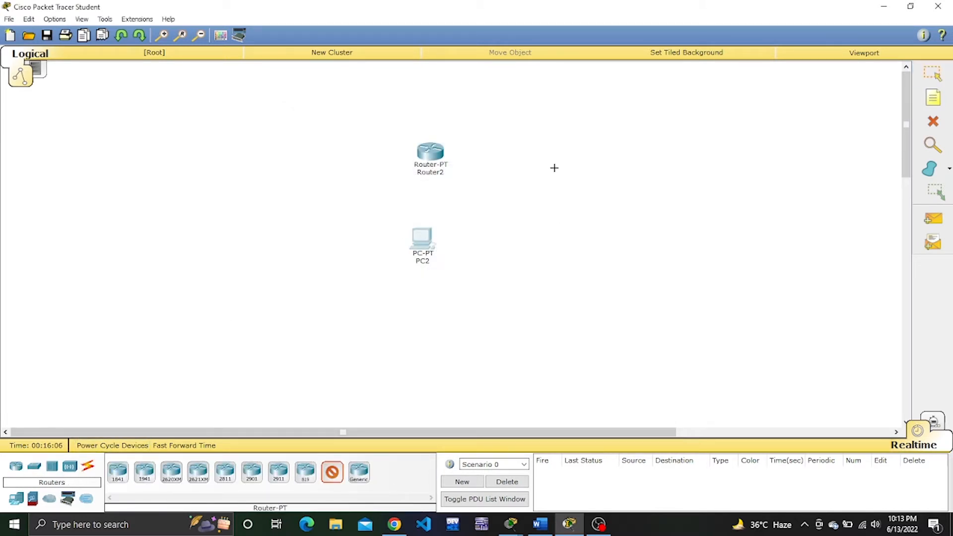
pyautogui.click(550, 150)
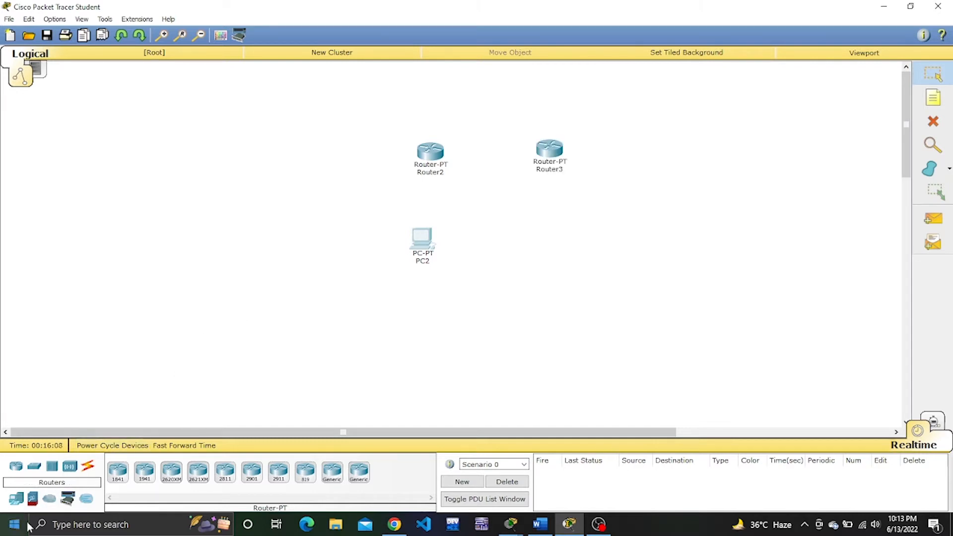
pyautogui.click(16, 499)
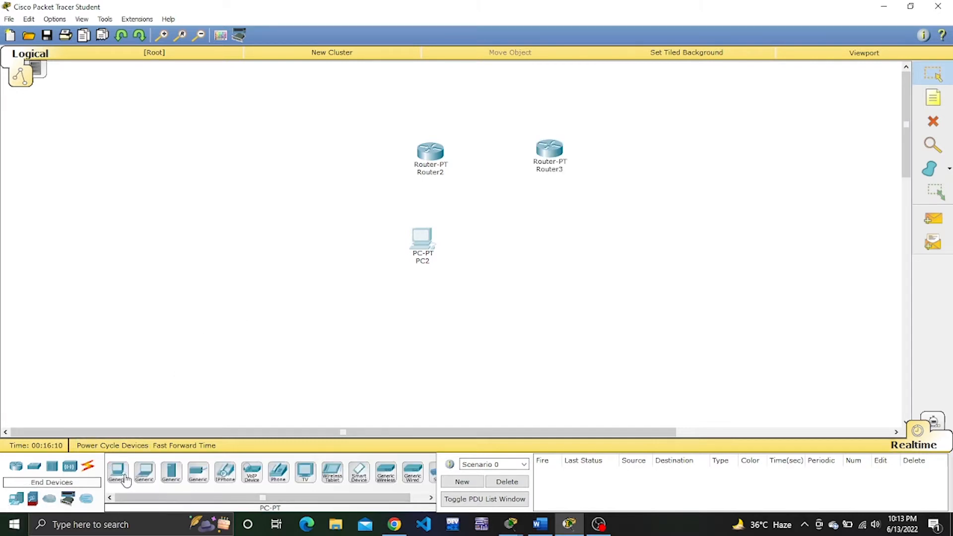
pyautogui.click(117, 472)
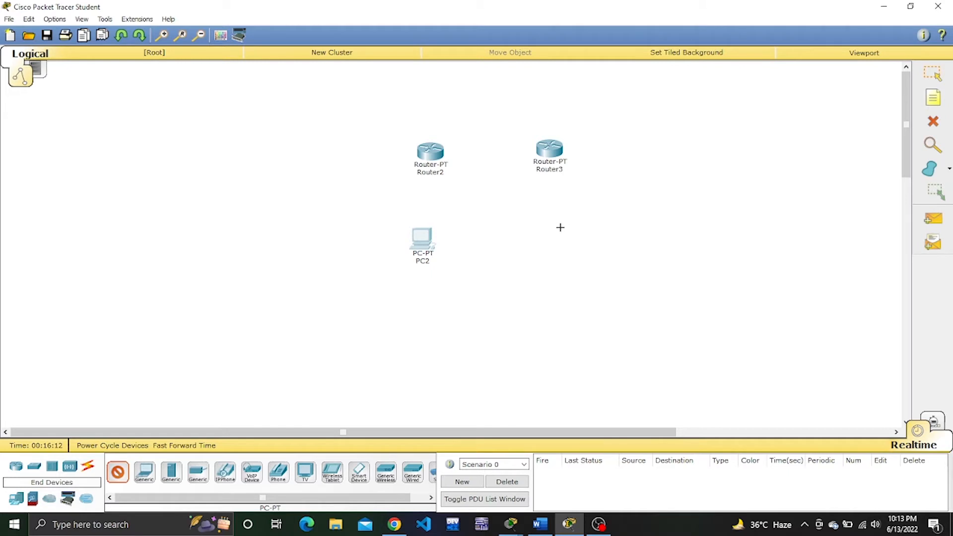
pyautogui.click(553, 239)
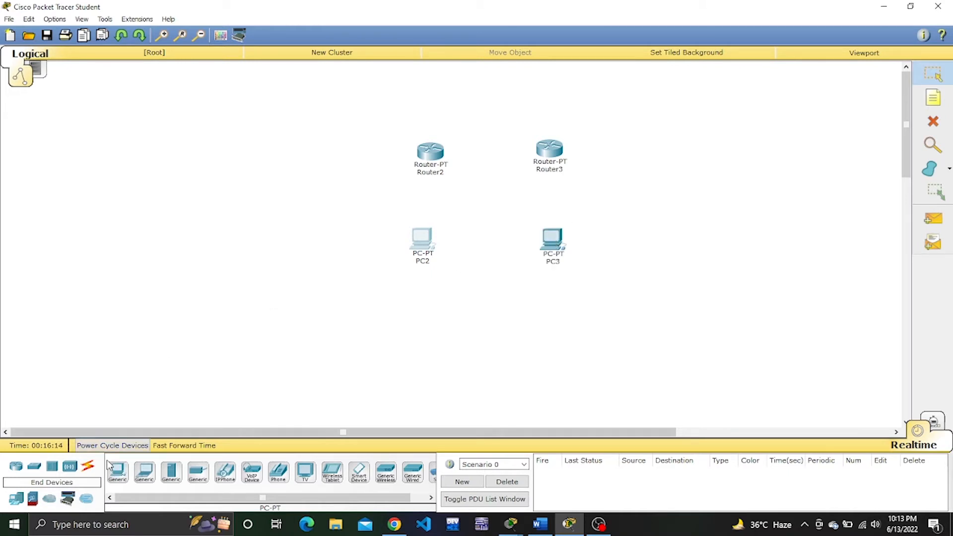
# Connect PC2 to Router2 using the automatically chosen connection type.
pyautogui.click(90, 467)
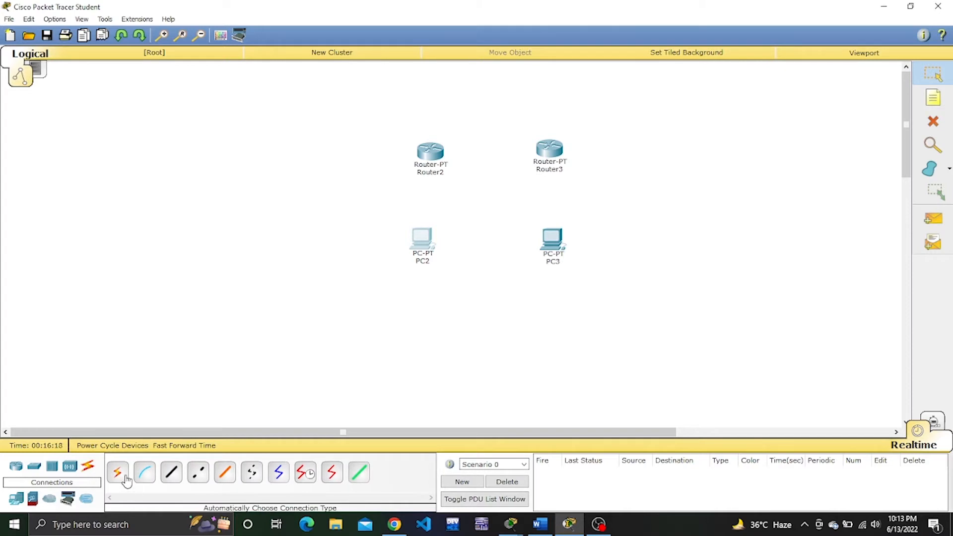
pyautogui.click(118, 472)
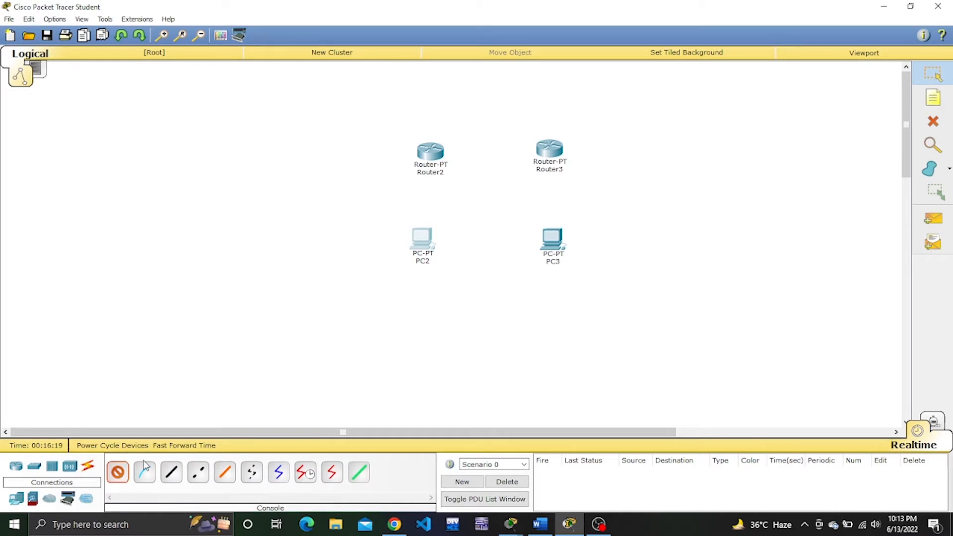
pyautogui.click(421, 238)
pyautogui.click(429, 157)
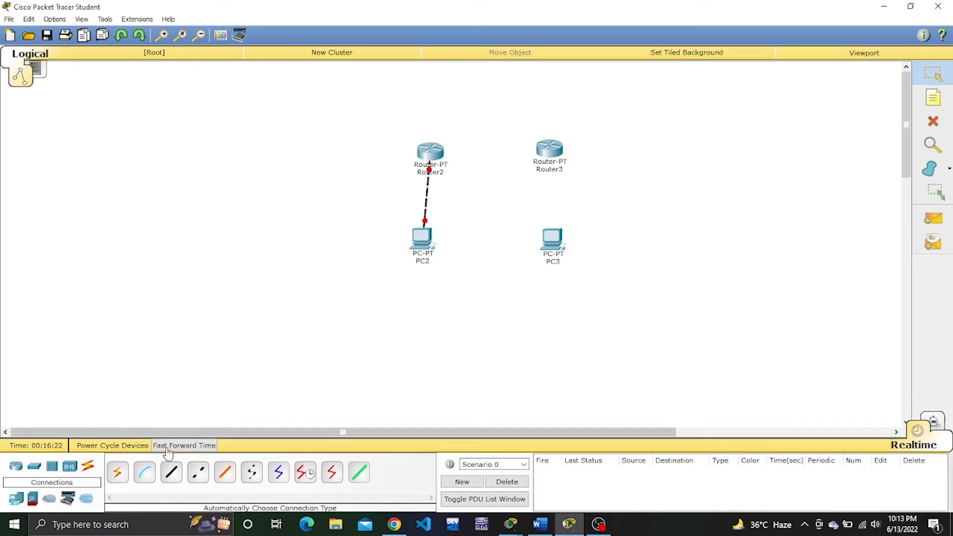
# Link Router2 to Router3 and PC3 to Router3, each with the automatically chosen connection type.
pyautogui.click(118, 472)
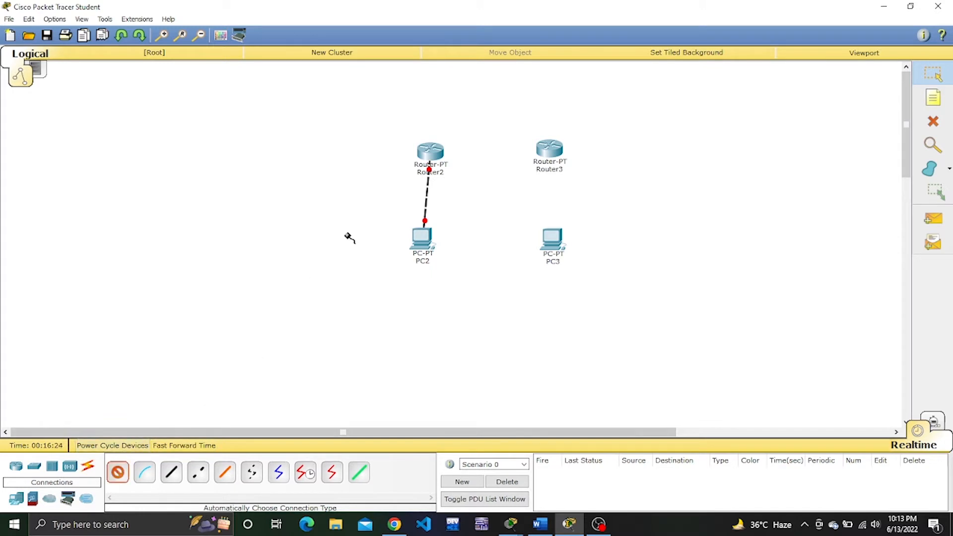
pyautogui.click(428, 152)
pyautogui.click(550, 148)
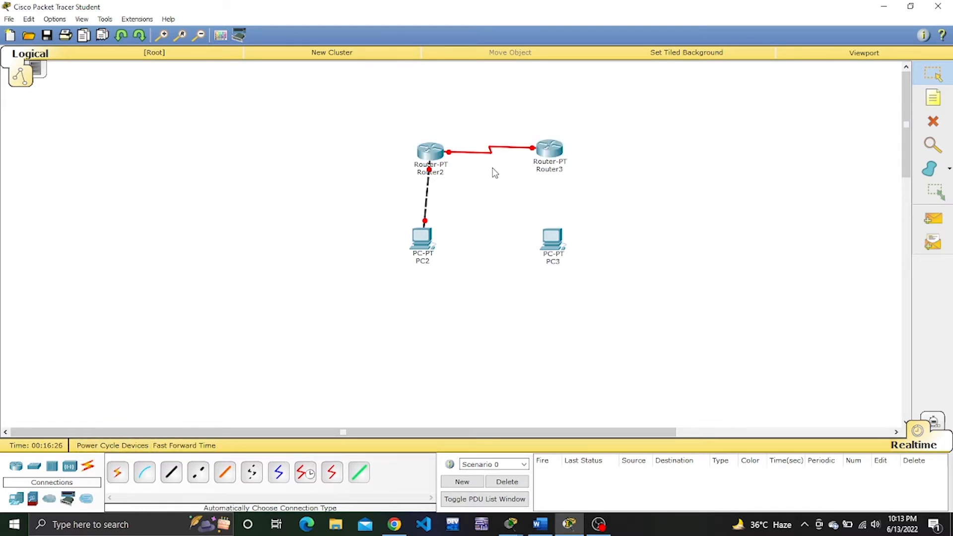
pyautogui.click(113, 478)
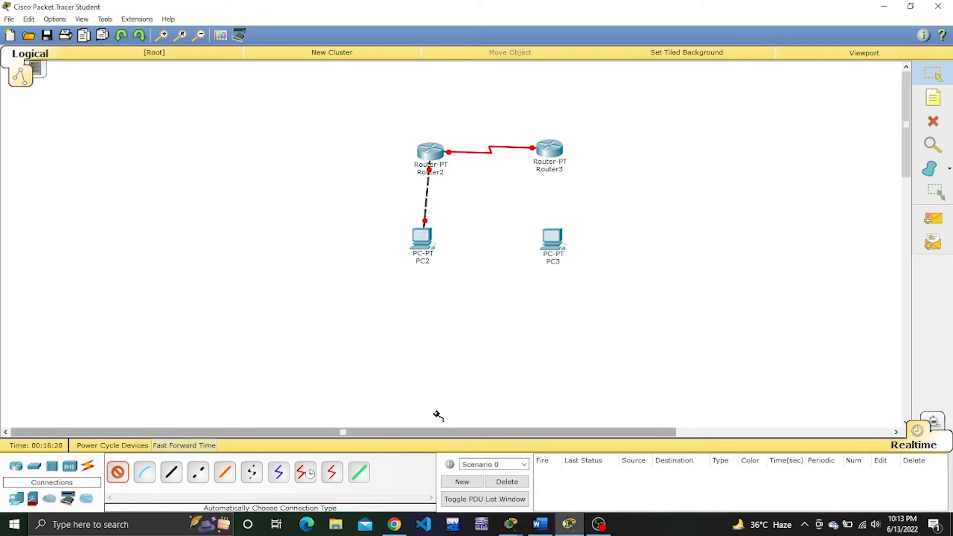
pyautogui.click(552, 239)
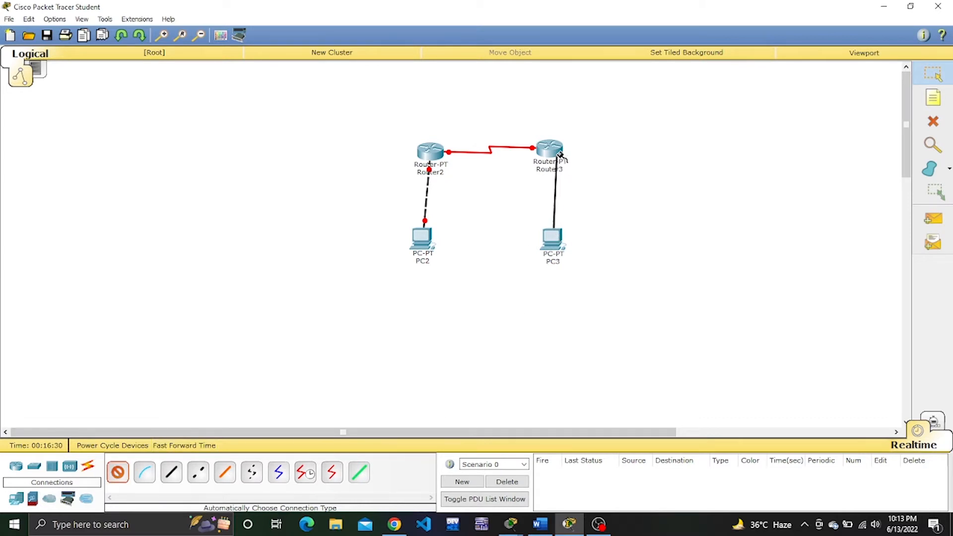
pyautogui.click(550, 149)
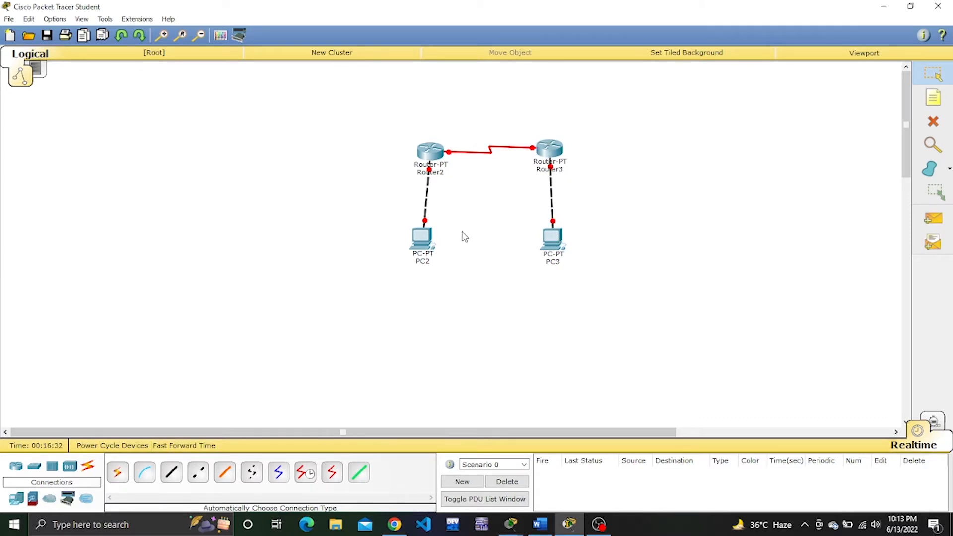
# Configure PC2 with static IP address 1.1.1.1, subnet mask 255.0.0.0 and default gateway 1.0.0.1.
pyautogui.click(429, 238)
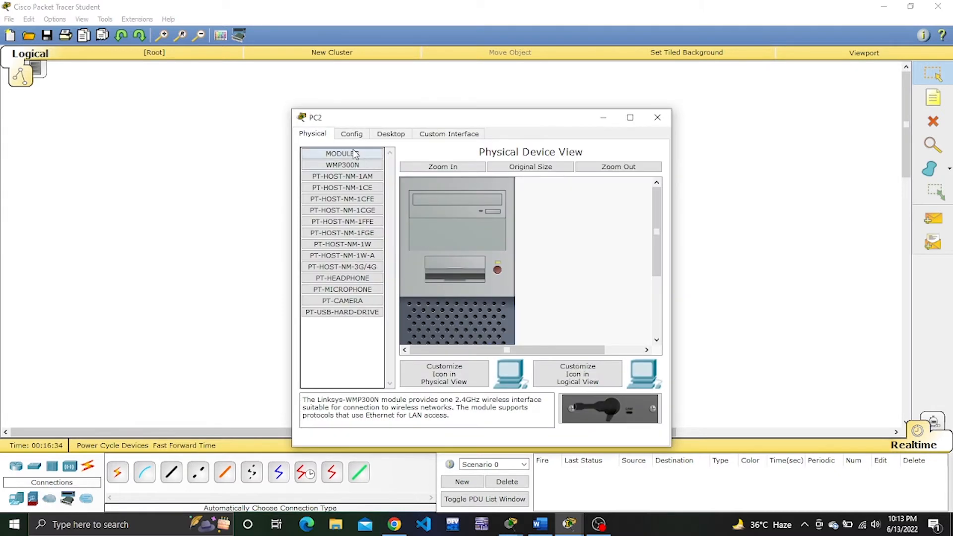
pyautogui.click(396, 133)
pyautogui.click(351, 198)
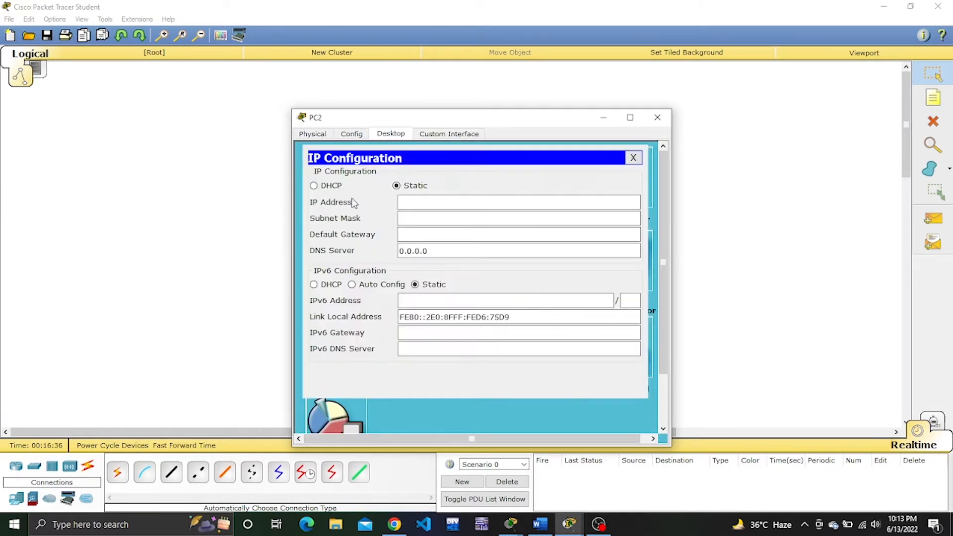
pyautogui.write('1.1.1.1')
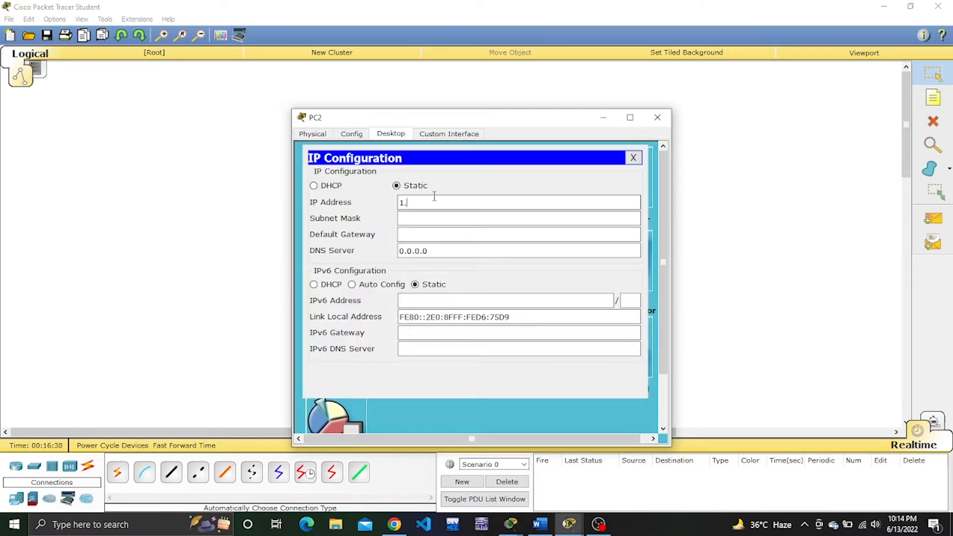
pyautogui.click(436, 217)
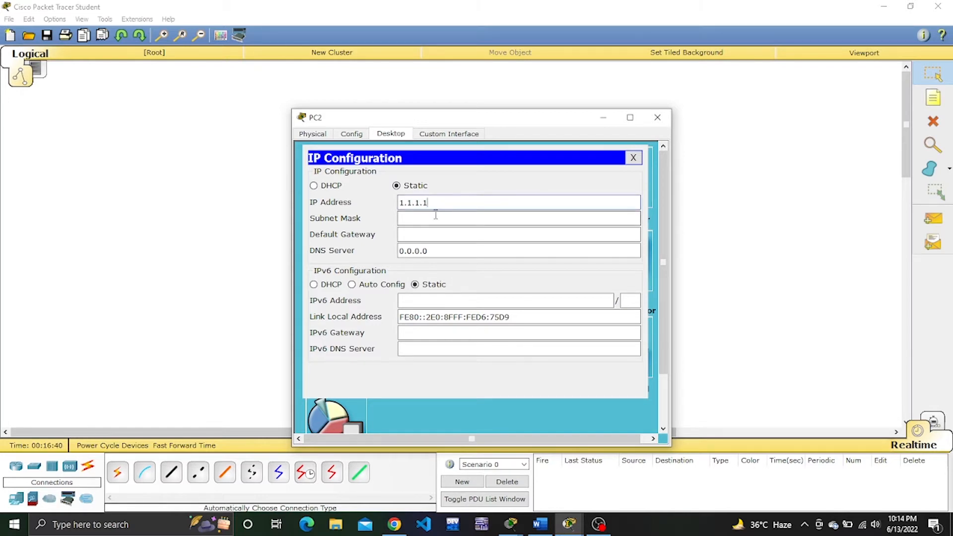
pyautogui.click(438, 232)
pyautogui.write('1')
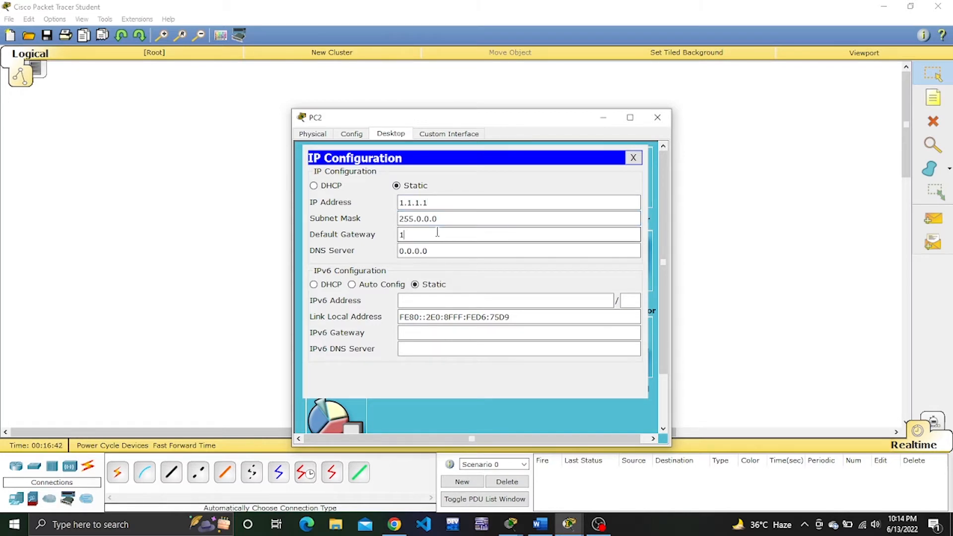
pyautogui.write('.0.0.1')
pyautogui.click(658, 117)
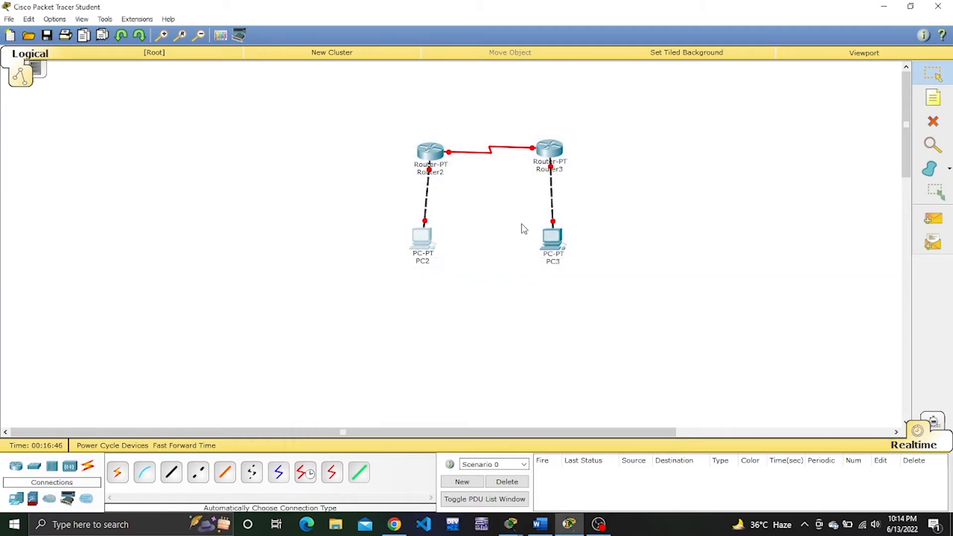
# Configure PC3 with static IP address 2.2.2.2, subnet mask 255.0.0.0 and default gateway 2.0.0.2.
pyautogui.click(553, 239)
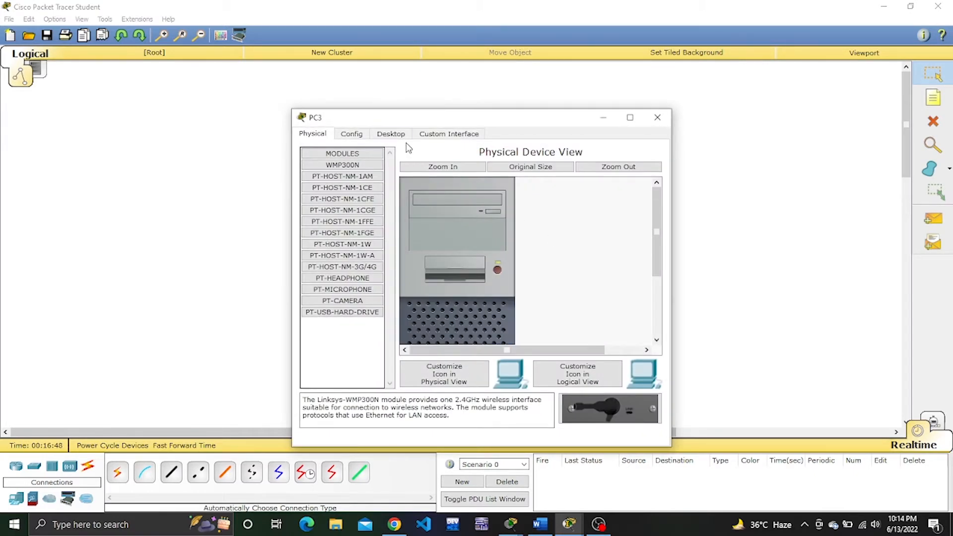
pyautogui.click(392, 134)
pyautogui.click(342, 175)
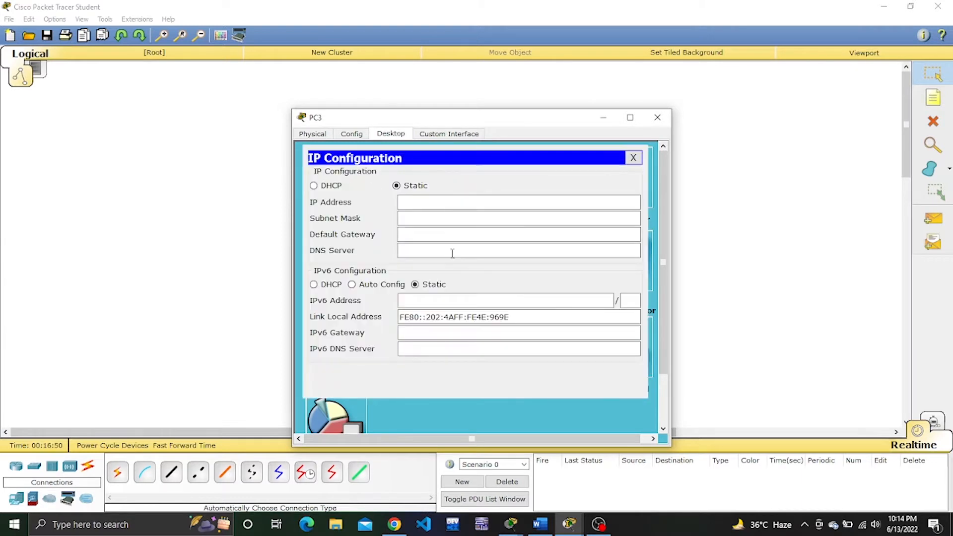
pyautogui.click(424, 196)
pyautogui.write('2.2.2.2')
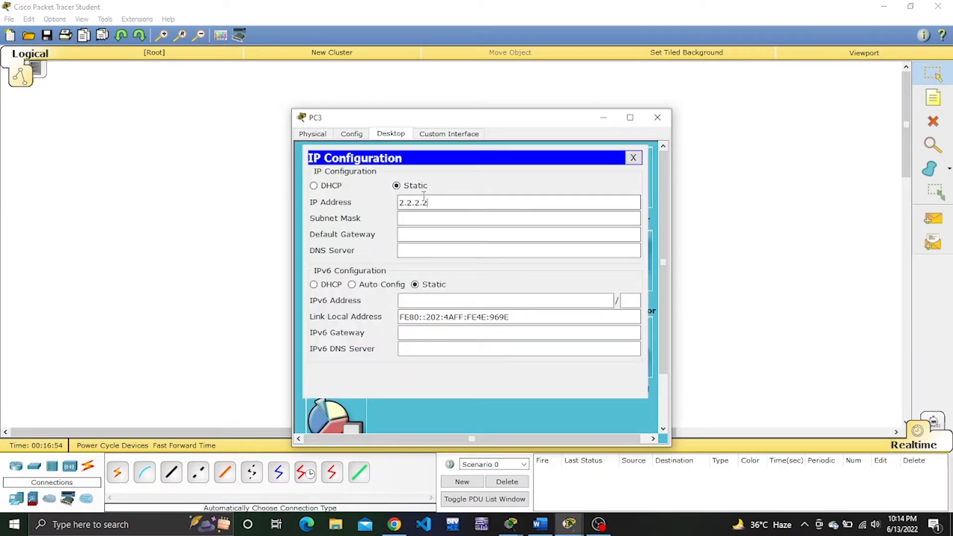
pyautogui.click(424, 217)
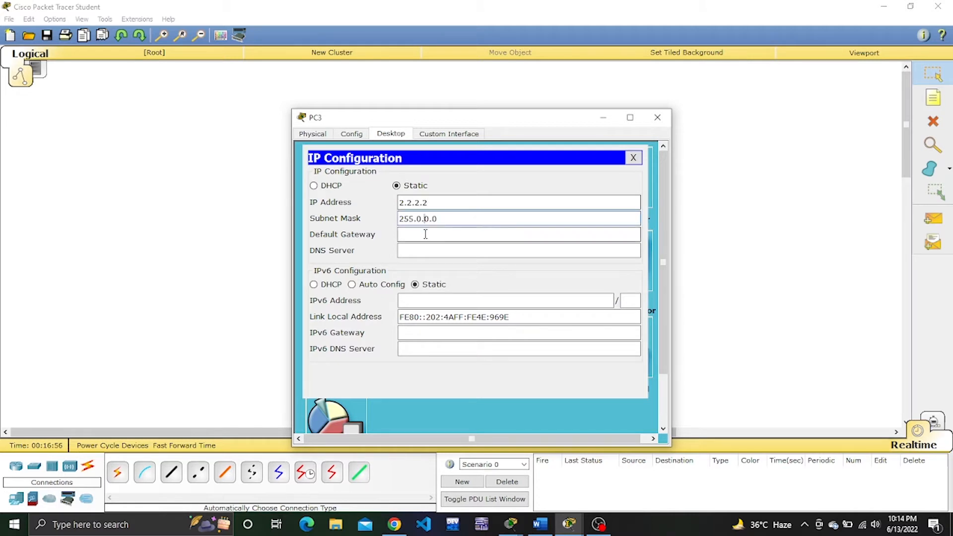
pyautogui.click(426, 235)
pyautogui.write('2.0.0.2')
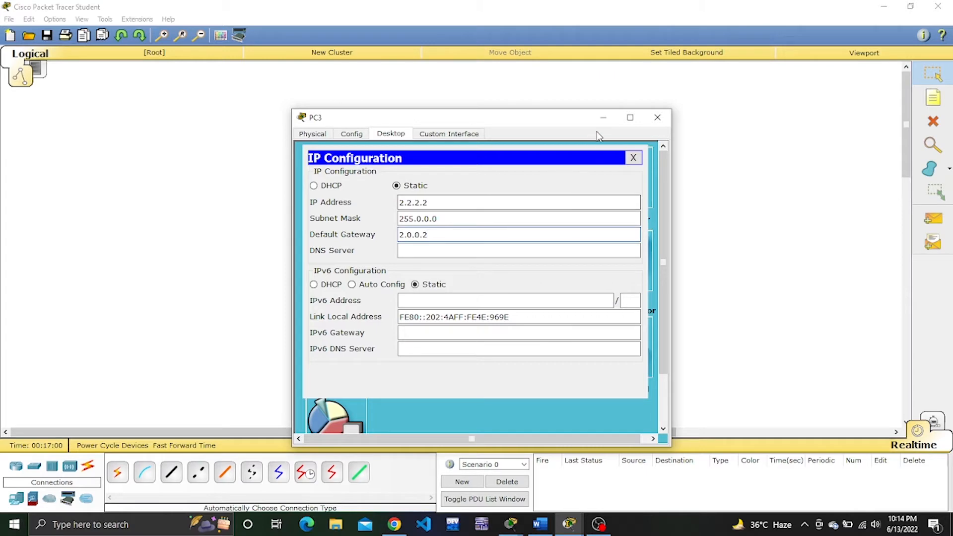
pyautogui.click(657, 117)
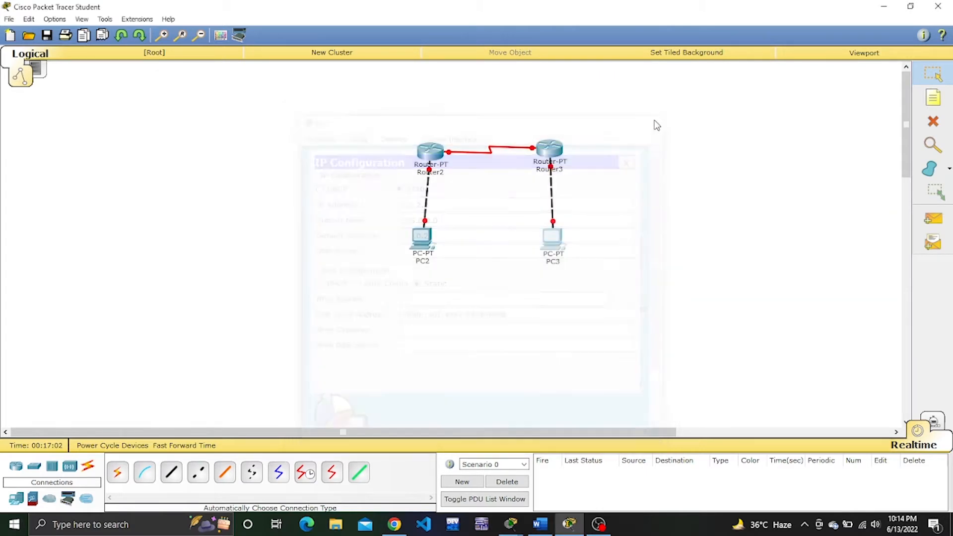
pyautogui.click(436, 151)
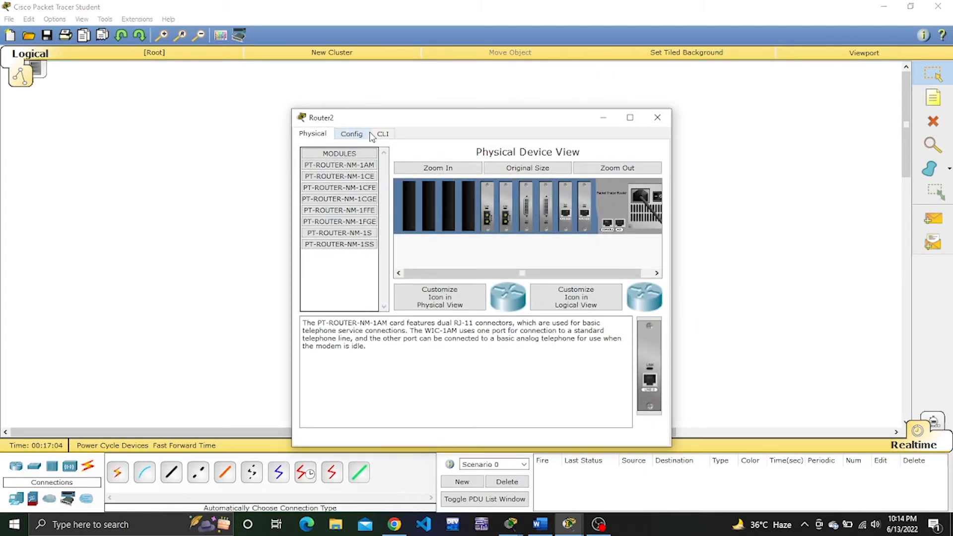
pyautogui.click(380, 136)
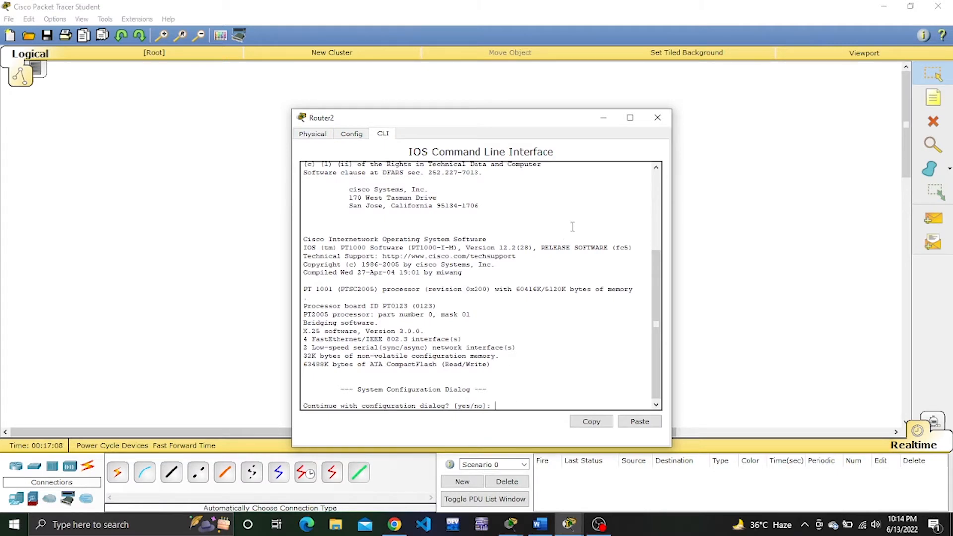
pyautogui.click(657, 118)
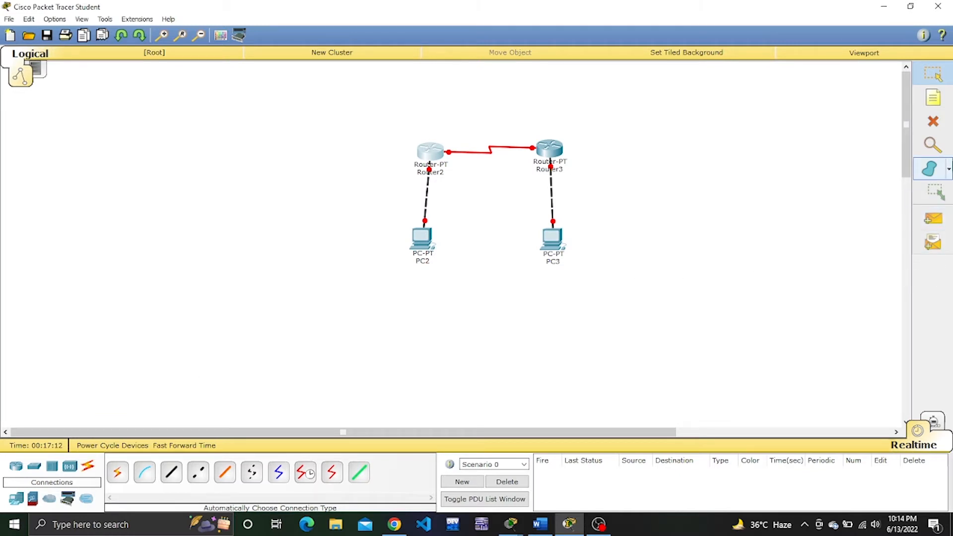
# Label the PCs with notes on the workspace: 1.0.0.1 below PC2 and 2.0.0.2 below PC3.
pyautogui.click(933, 102)
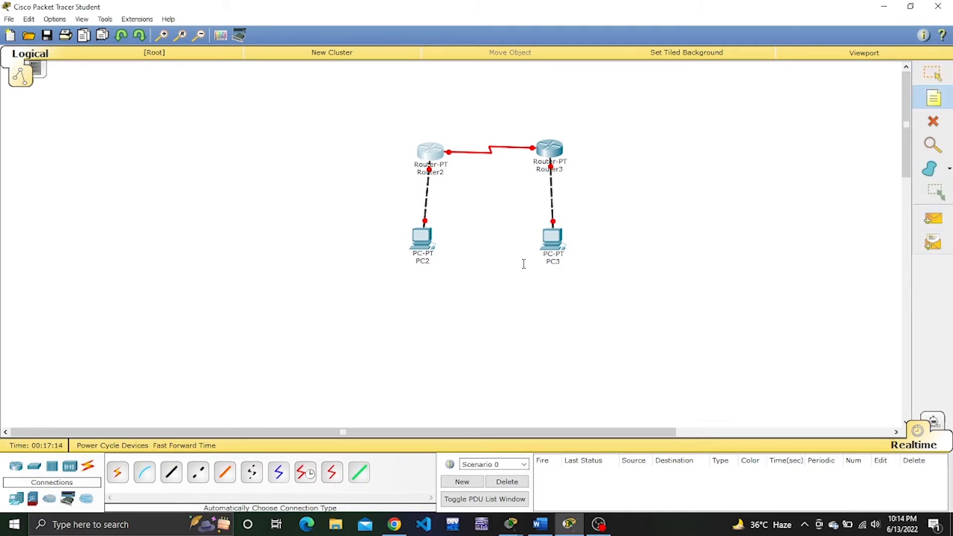
pyautogui.click(406, 273)
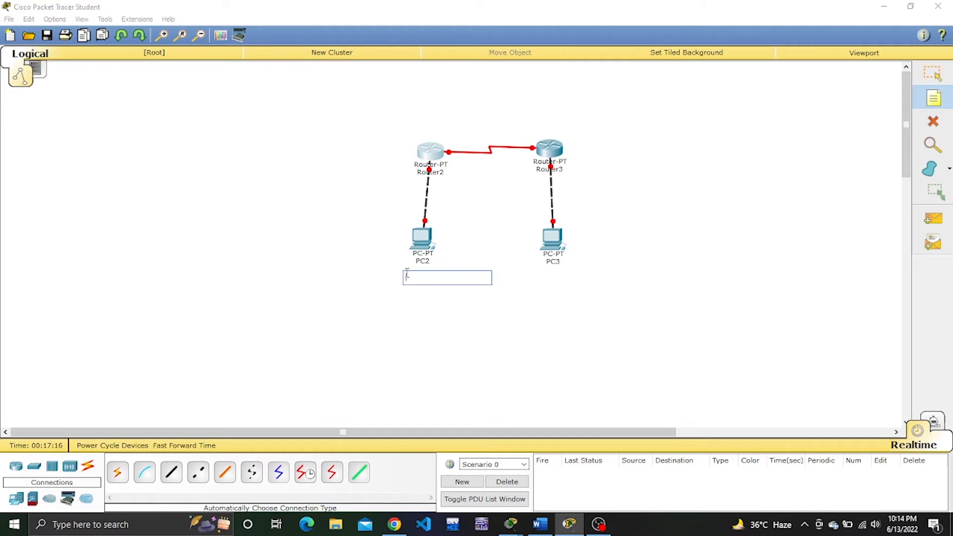
pyautogui.write('1.0.0.1')
pyautogui.click(548, 279)
pyautogui.write('2.0.0.2')
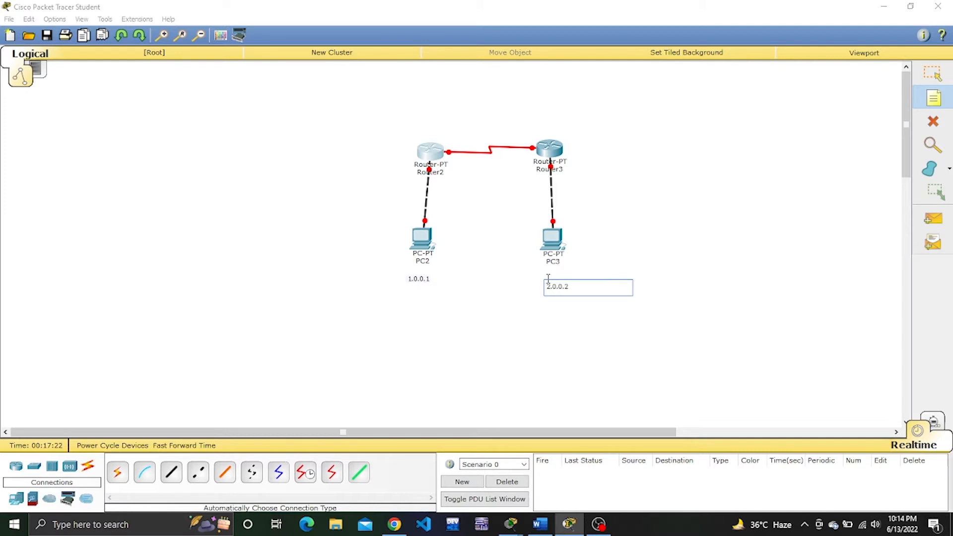
# Label the routers with notes on the workspace: 3.0.0.1 above Router2 and 3.0.0.2 above Router3.
pyautogui.click(409, 129)
pyautogui.write('3.0.0')
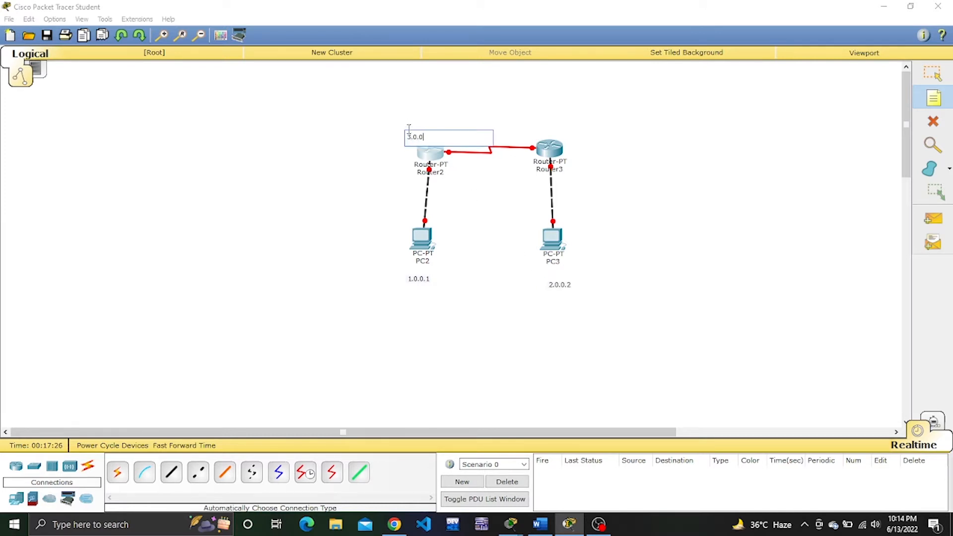
pyautogui.write('.3')
pyautogui.click(531, 126)
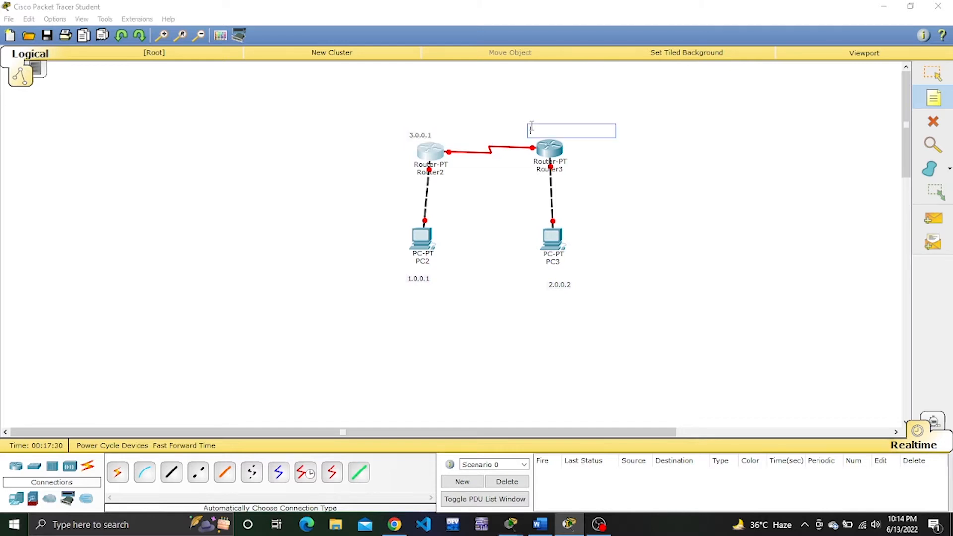
pyautogui.write('3.3')
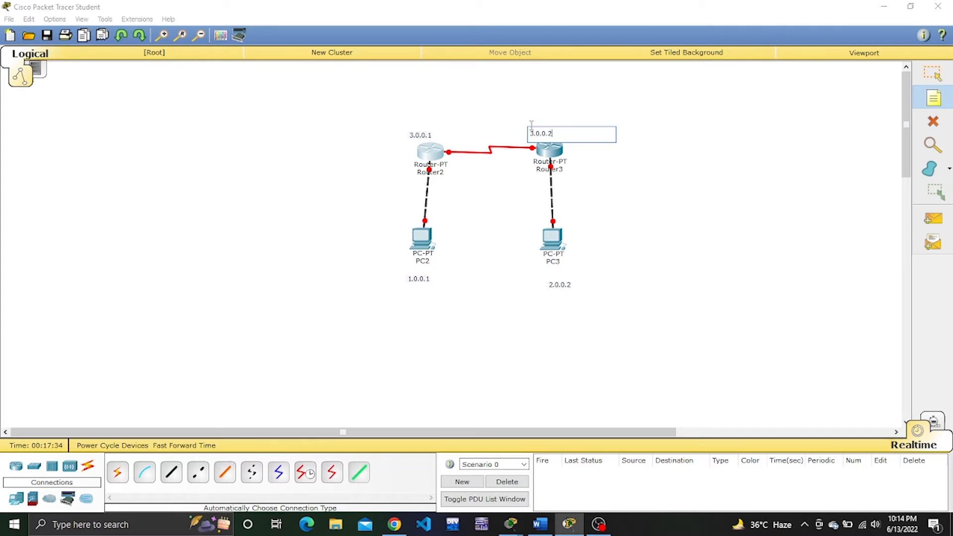
pyautogui.click(936, 85)
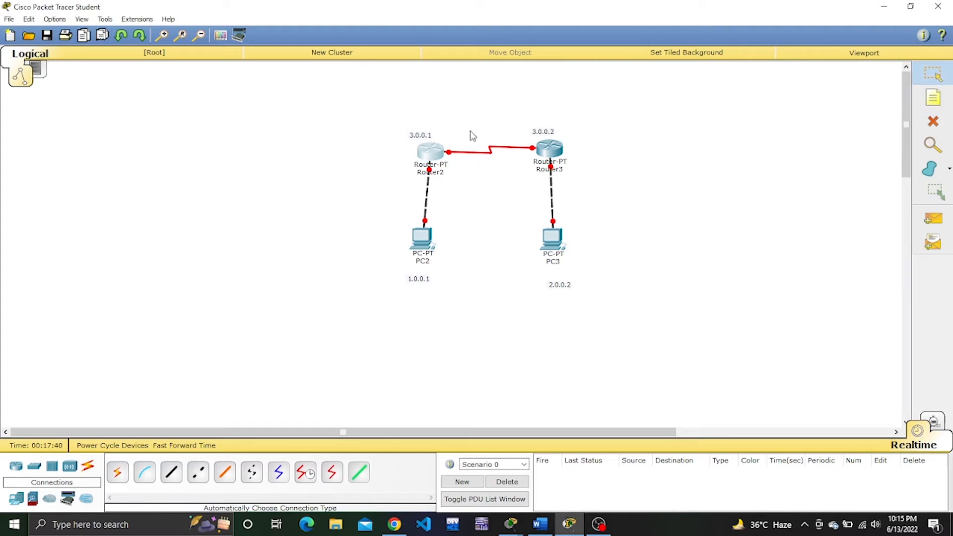
# Decline Router2's initial configuration dialog and enter global configuration mode with en and config t.
pyautogui.click(429, 156)
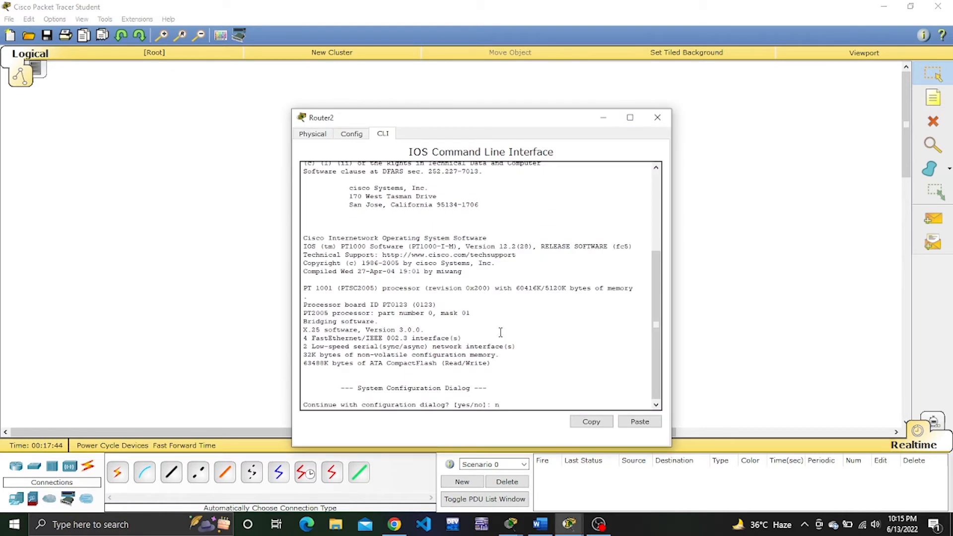
pyautogui.write('no')
pyautogui.press('Return')
pyautogui.press('Return')
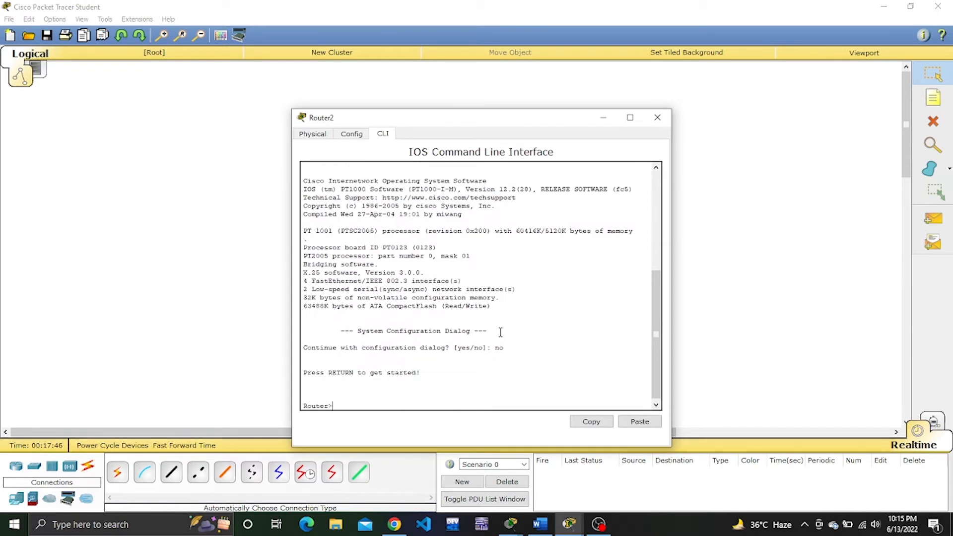
pyautogui.write('en')
pyautogui.press('Return')
pyautogui.write('co')
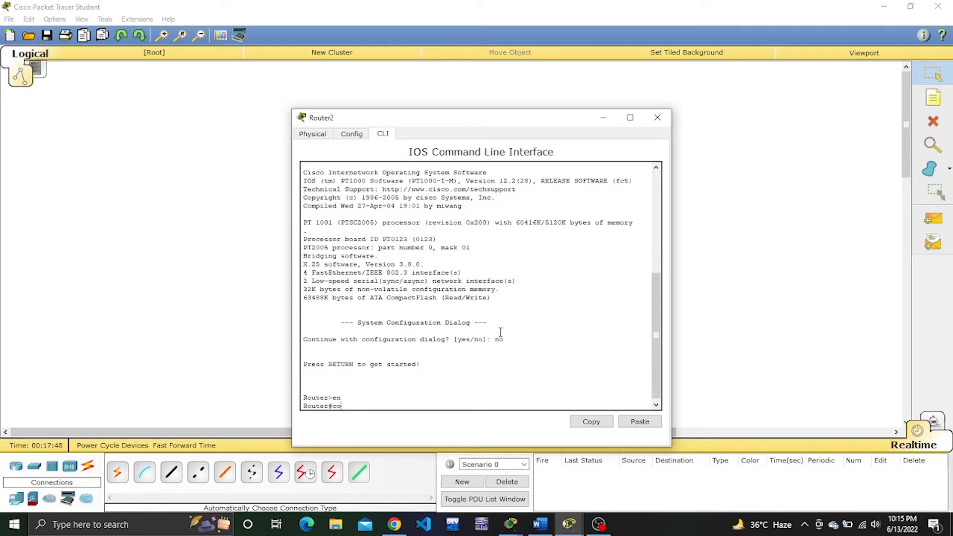
pyautogui.write('nfig t')
pyautogui.press('Return')
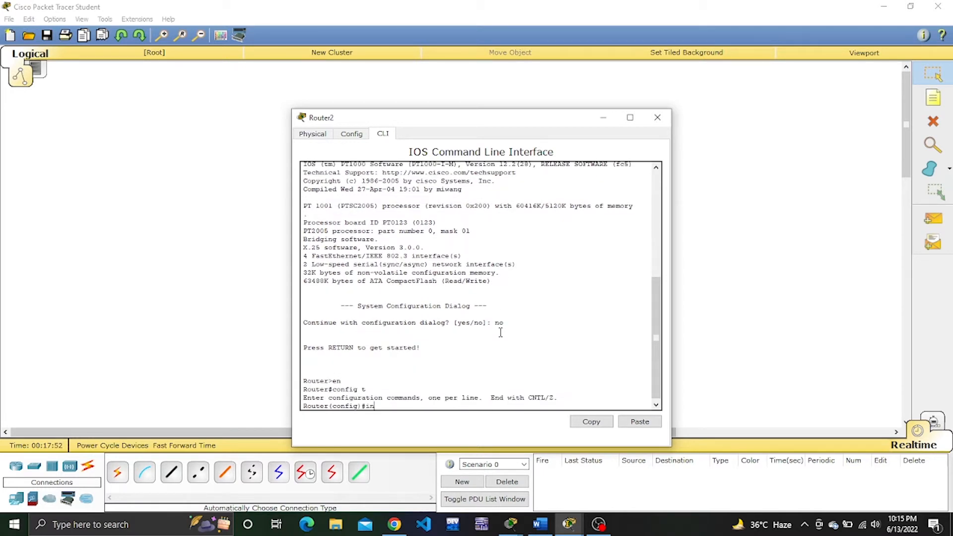
# Assign IP address 1.0.0.1 with subnet mask 255.0.0.0 to Router2's interface fa0/0.
pyautogui.write('interface fa0/0')
pyautogui.press('Return')
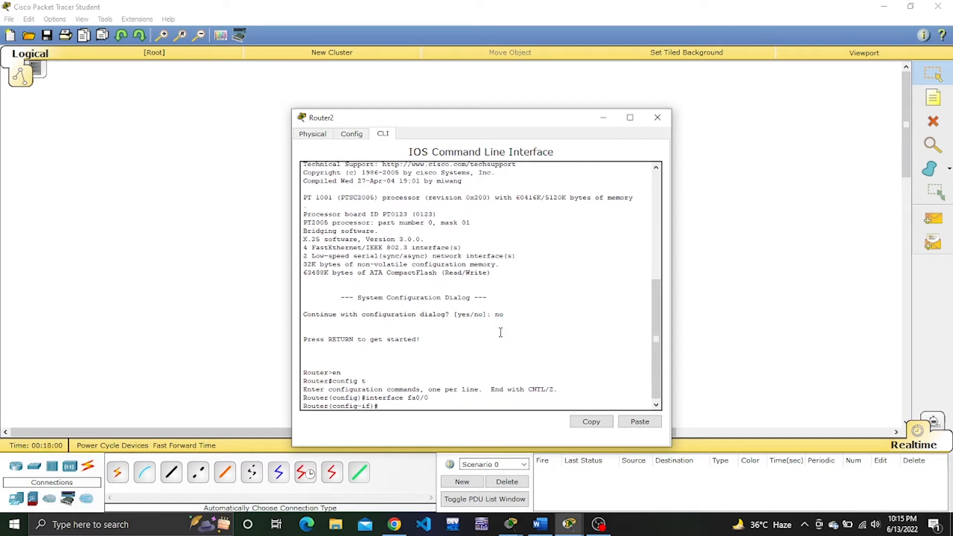
pyautogui.write('ip address 1.0.0.1 255.0.0.0')
pyautogui.press('Return')
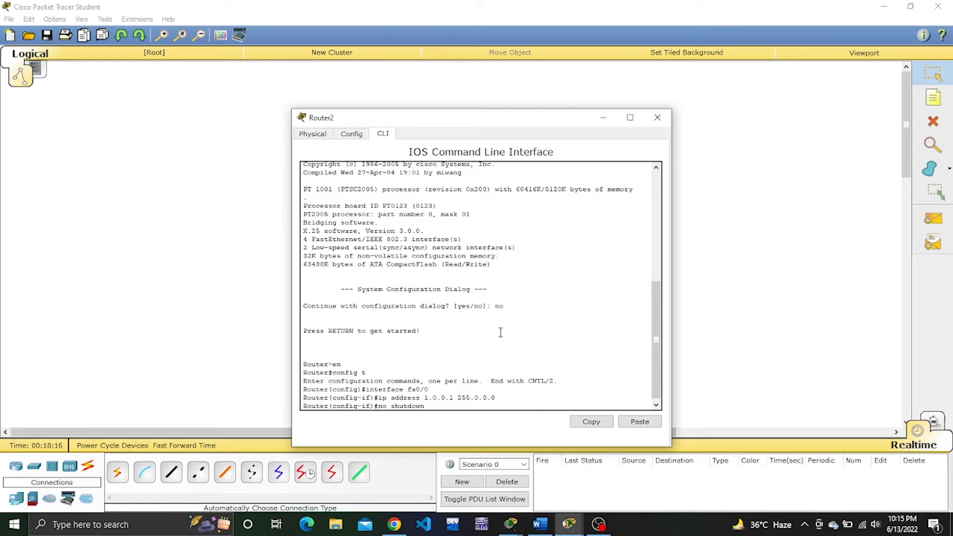
# Enable Router2's fa0/0 interface with no shutdown and exit its interface configuration.
pyautogui.press('Return')
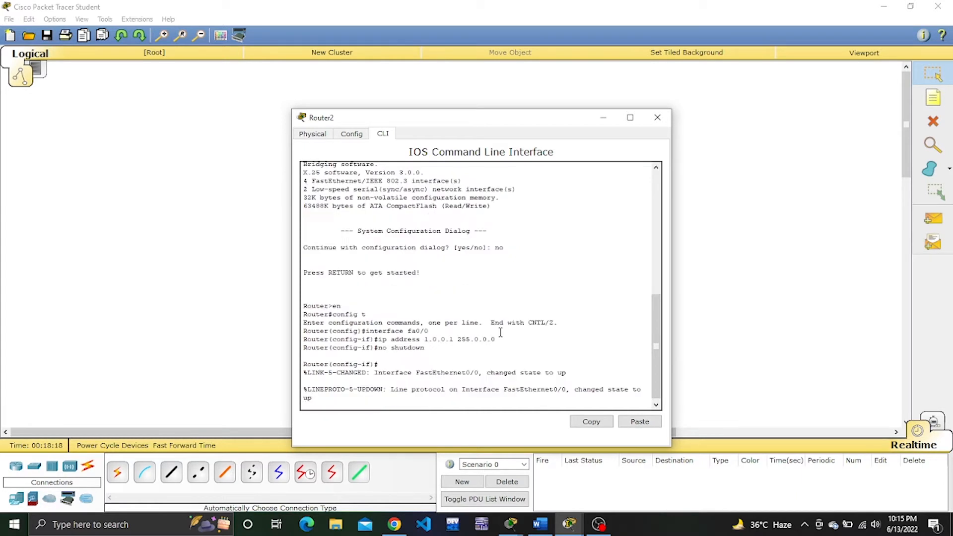
pyautogui.press('Return')
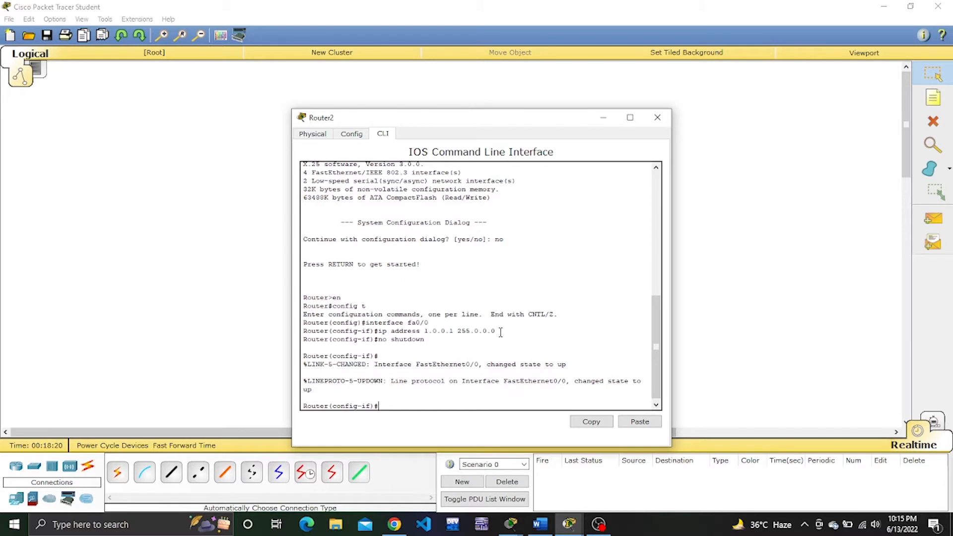
pyautogui.write('exit')
pyautogui.press('Return')
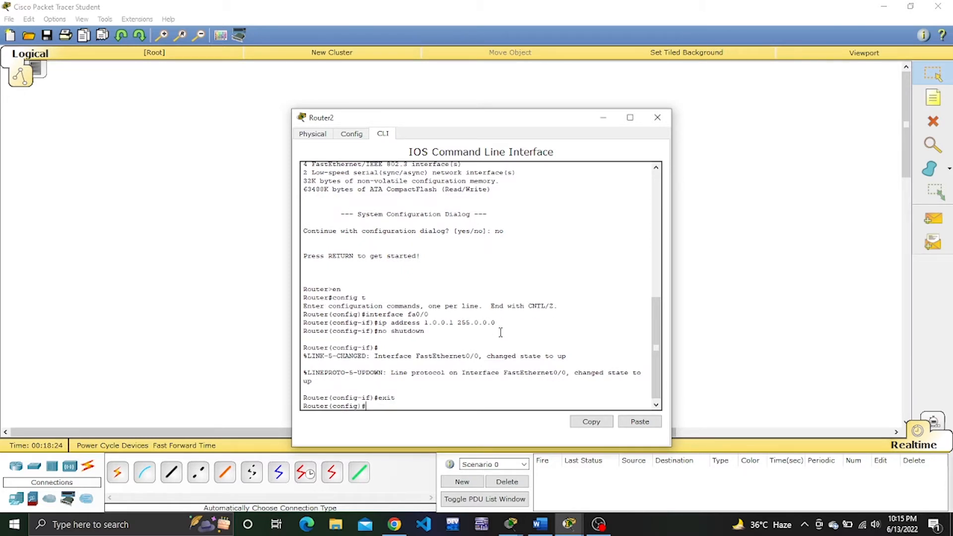
# Write the command interface se2/0 at Router2's global configuration prompt.
pyautogui.write('interface fa0/0')
pyautogui.press('BackSpace')
pyautogui.press('BackSpace')
pyautogui.press('BackSpace')
pyautogui.press('BackSpace')
pyautogui.press('BackSpace')
pyautogui.write('se2/0')
pyautogui.moveTo(430, 406); pyautogui.dragTo(411, 400)
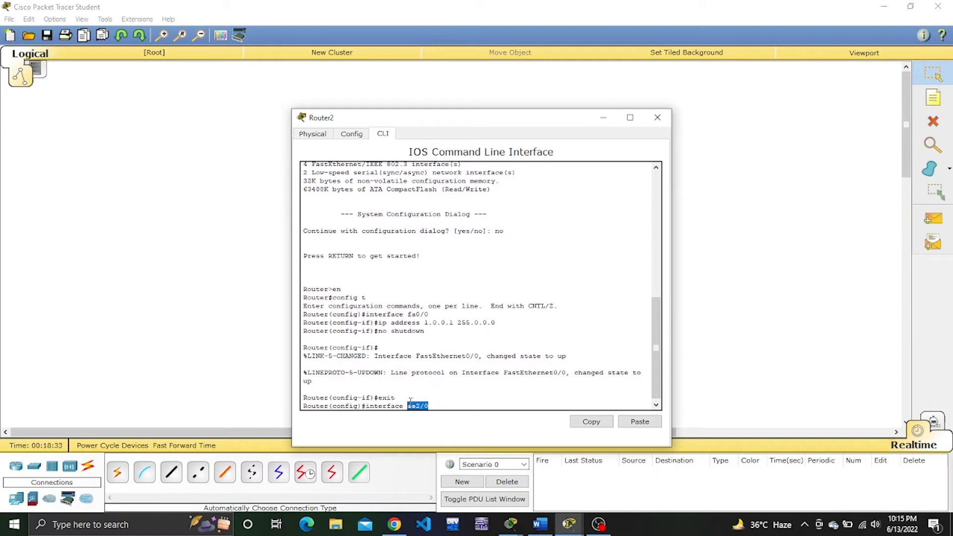
# Assign both ends of the serial link between Router2 and Router3 to each router's Serial2/0 port.
pyautogui.click(604, 117)
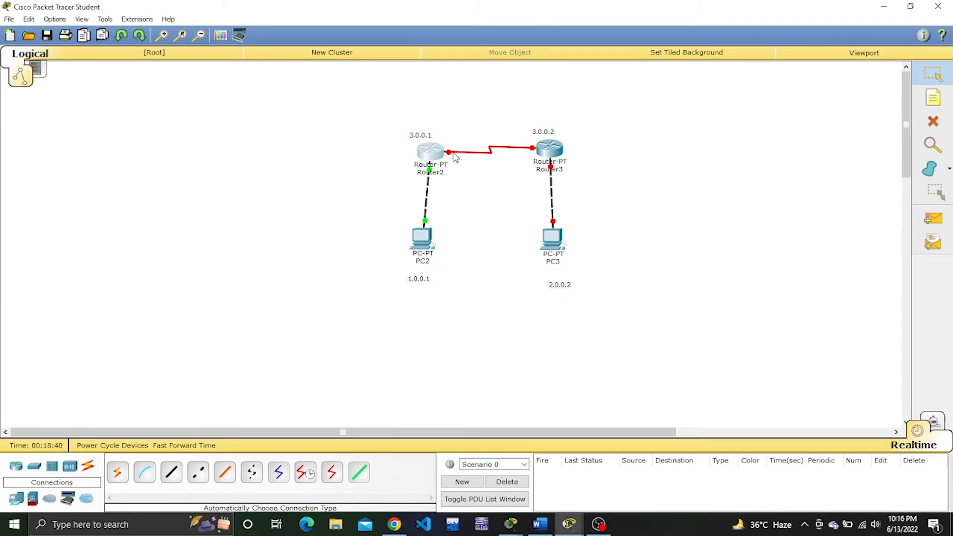
pyautogui.click(431, 153)
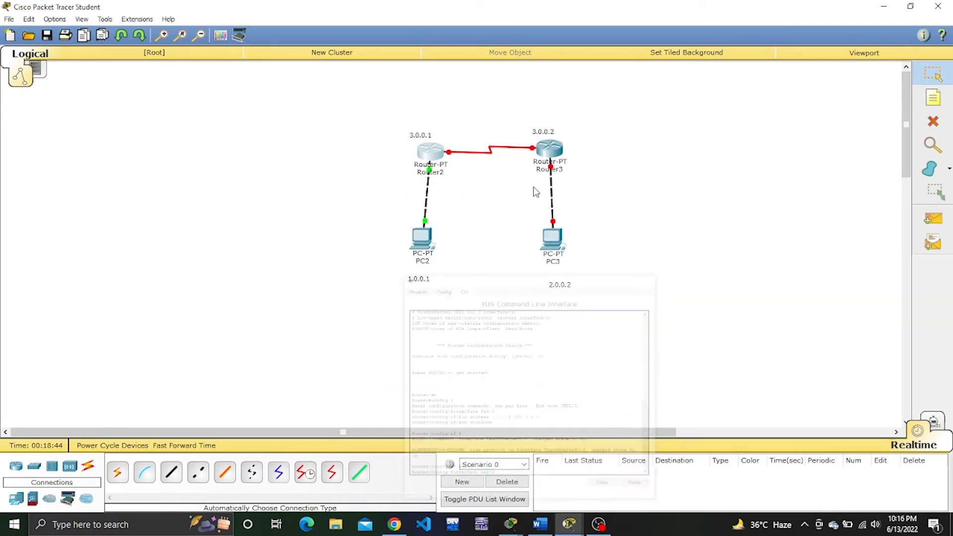
pyautogui.click(607, 118)
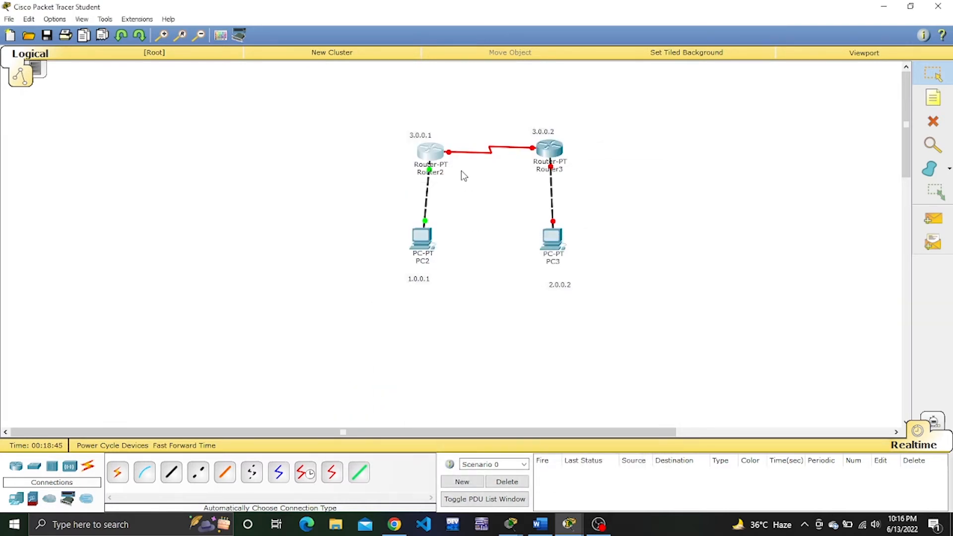
pyautogui.click(439, 154)
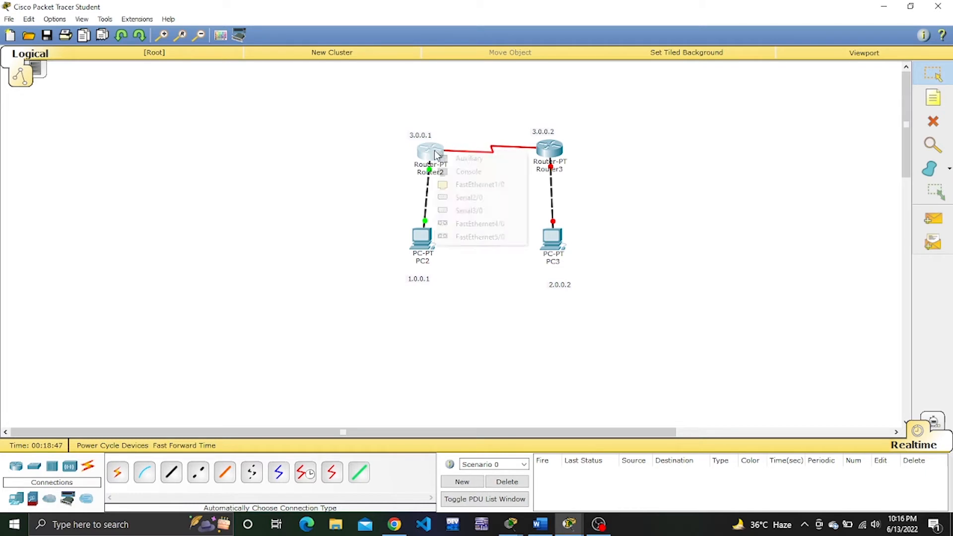
pyautogui.click(480, 201)
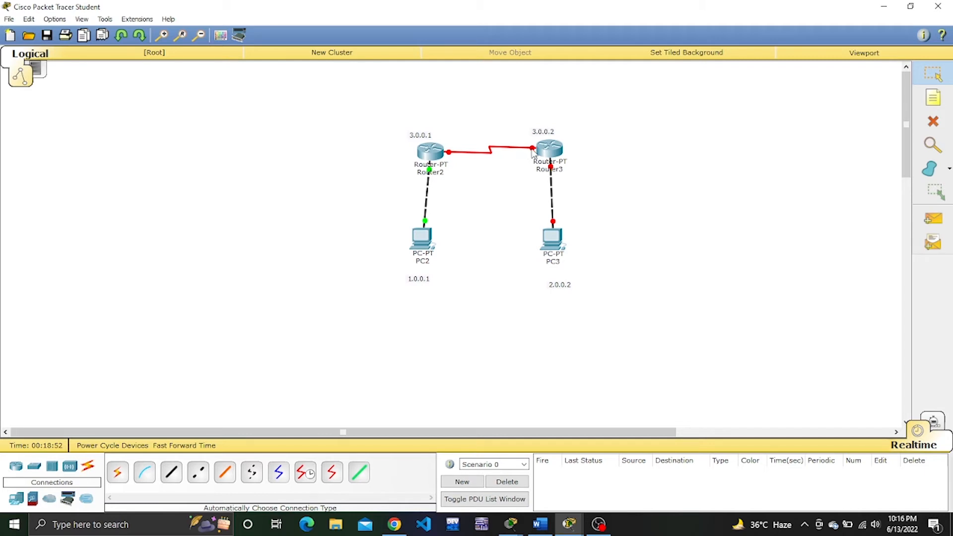
pyautogui.click(551, 152)
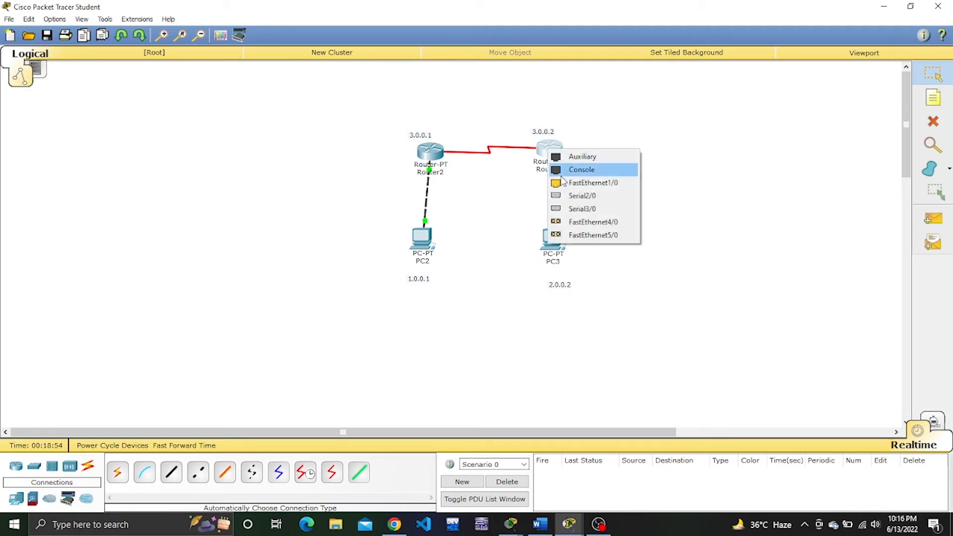
pyautogui.click(589, 199)
# Return to Router2's command line, enter interface se2/0 and assign it IP address 3.0.0.1 with subnet mask 255.0.0.0.
pyautogui.click(432, 151)
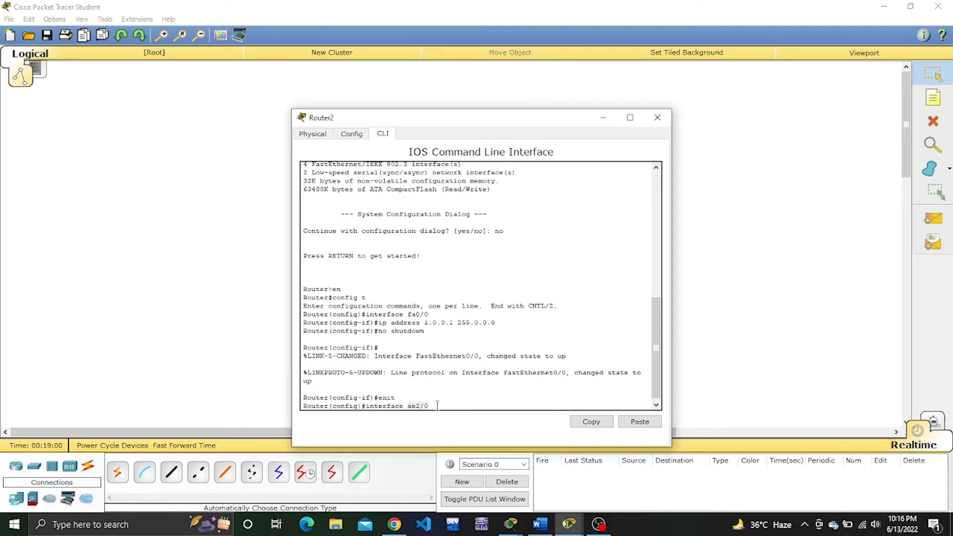
pyautogui.press('Return')
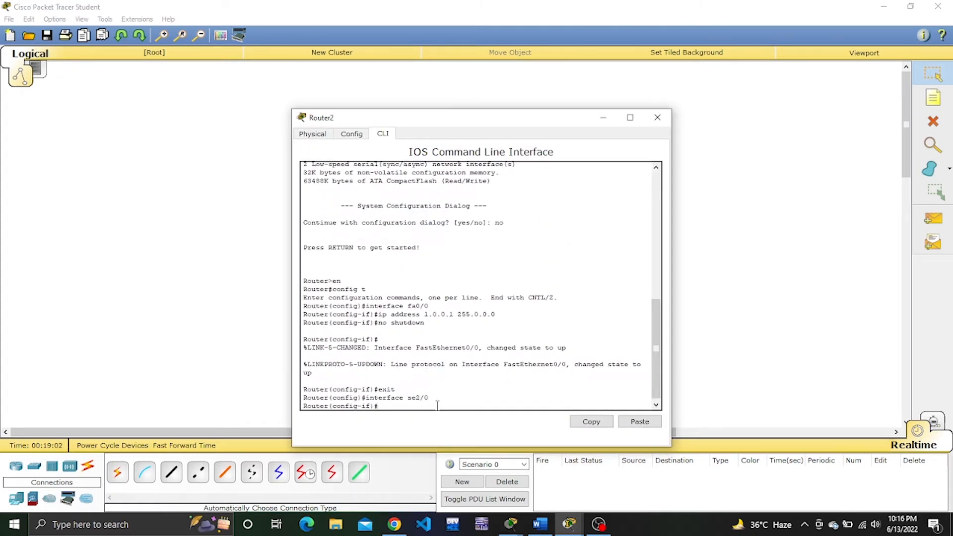
pyautogui.write('ip address 1.0.0.1 255.0.0.0')
pyautogui.press('BackSpace')
pyautogui.write('1')
pyautogui.press('BackSpace')
pyautogui.write('3')
pyautogui.press('Return')
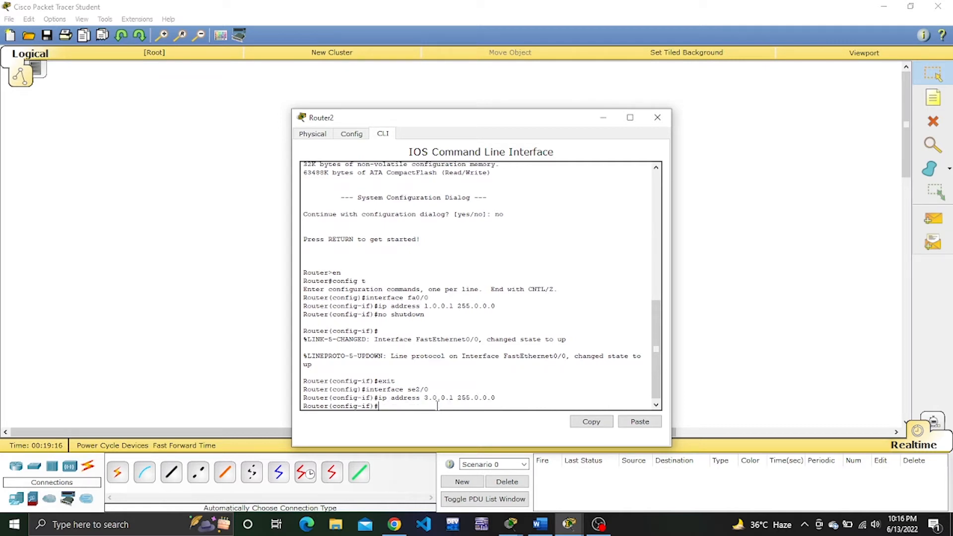
# Enable Router2's se2/0 interface with no shutdown and exit its interface configuration.
pyautogui.write('no shutdown')
pyautogui.press('Return')
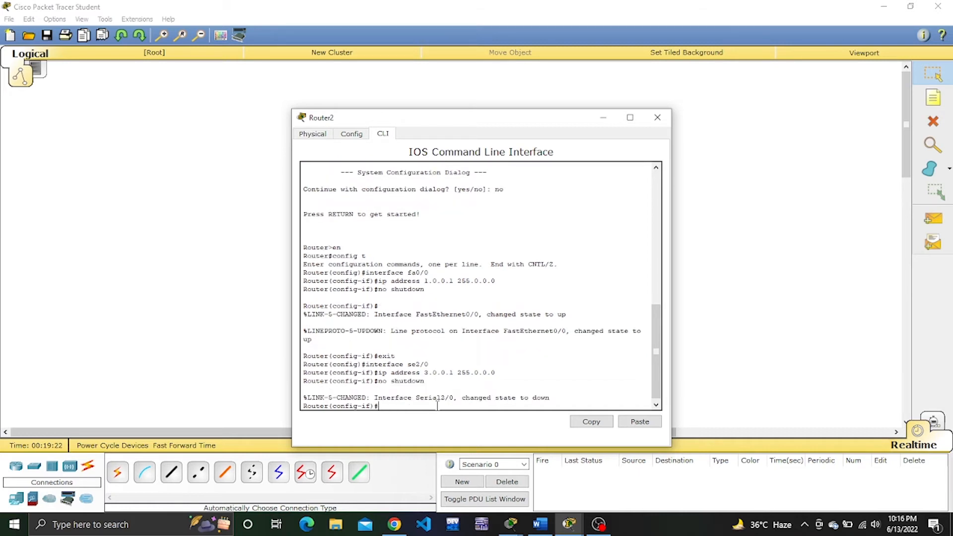
pyautogui.write('exit')
pyautogui.press('Return')
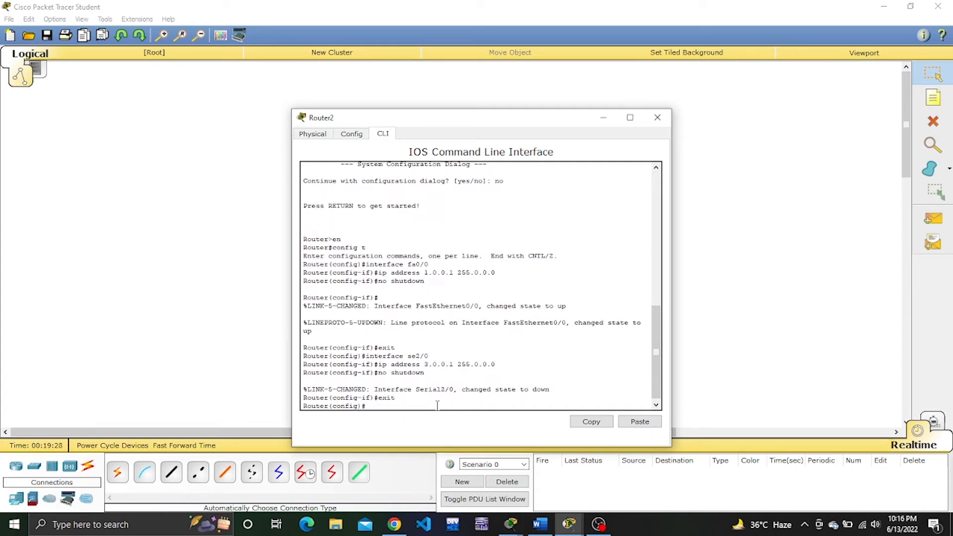
# Enable RIP version 2 routing on Router2 and add network 1.0.0.0 to it.
pyautogui.write('router rip')
pyautogui.press('Return')
pyautogui.write('ver')
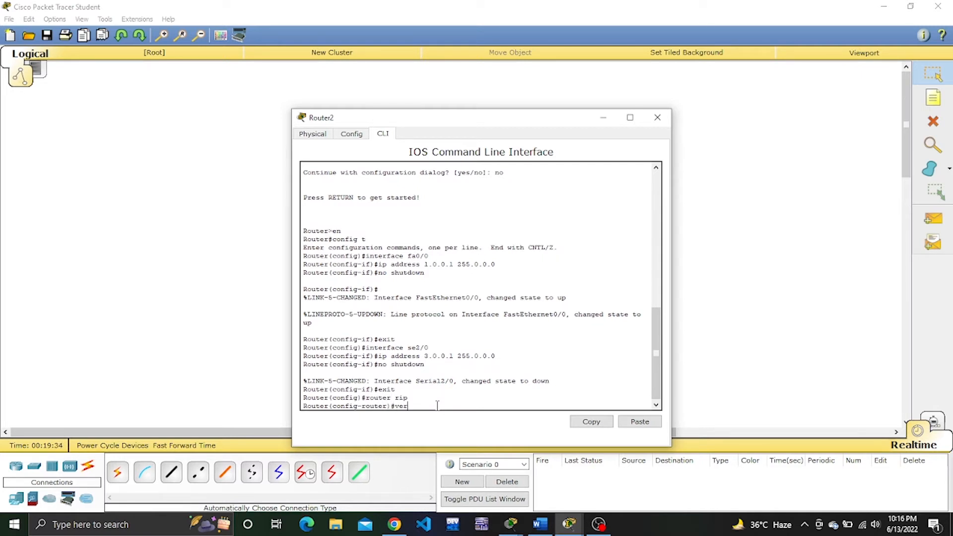
pyautogui.write('sion 2')
pyautogui.press('Return')
pyautogui.write('ne')
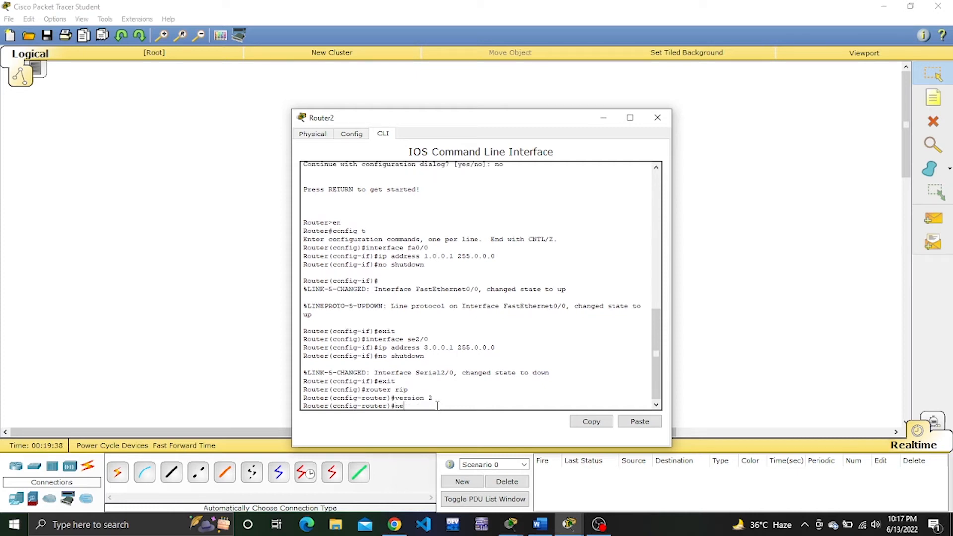
pyautogui.write('twork 1.0.0.0')
pyautogui.press('Return')
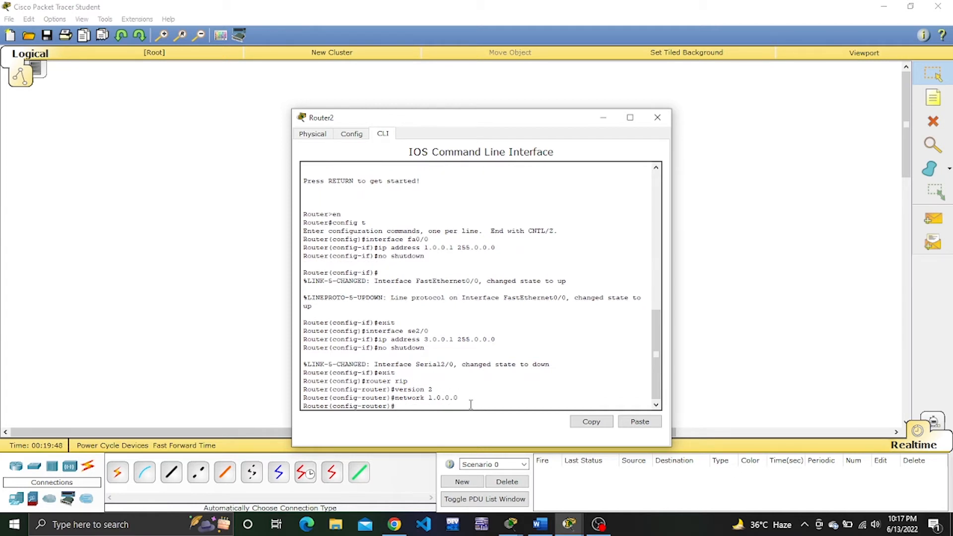
# Add network 3.0.0.0 to Router2's RIP configuration and close the router's window.
pyautogui.click(602, 119)
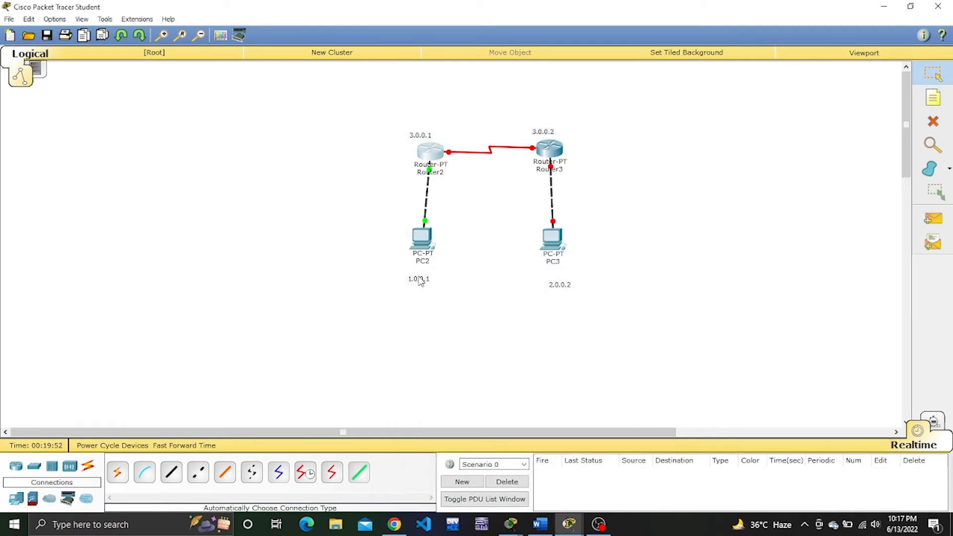
pyautogui.click(438, 157)
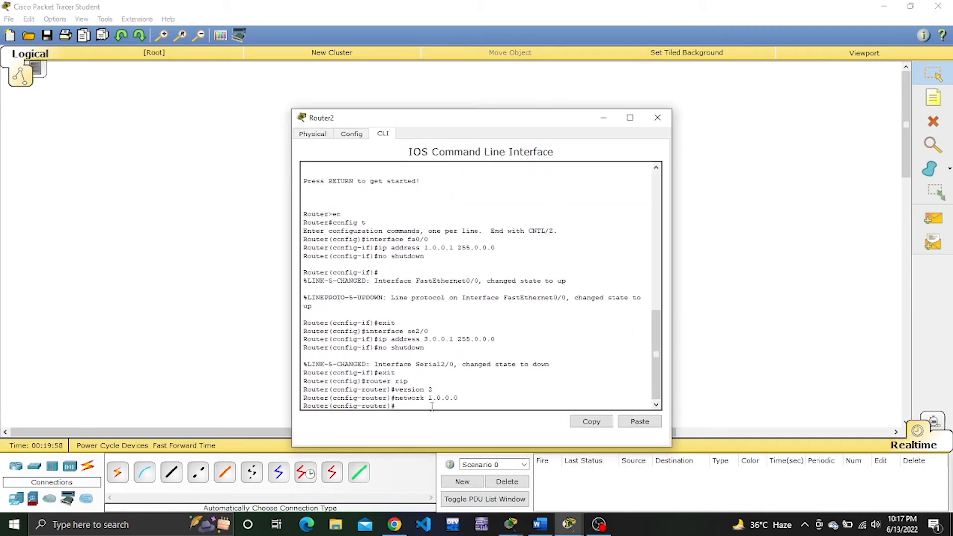
pyautogui.press('Up')
pyautogui.press('Left')
pyautogui.press('Left')
pyautogui.press('Left')
pyautogui.press('BackSpace')
pyautogui.write('3')
pyautogui.press('Return')
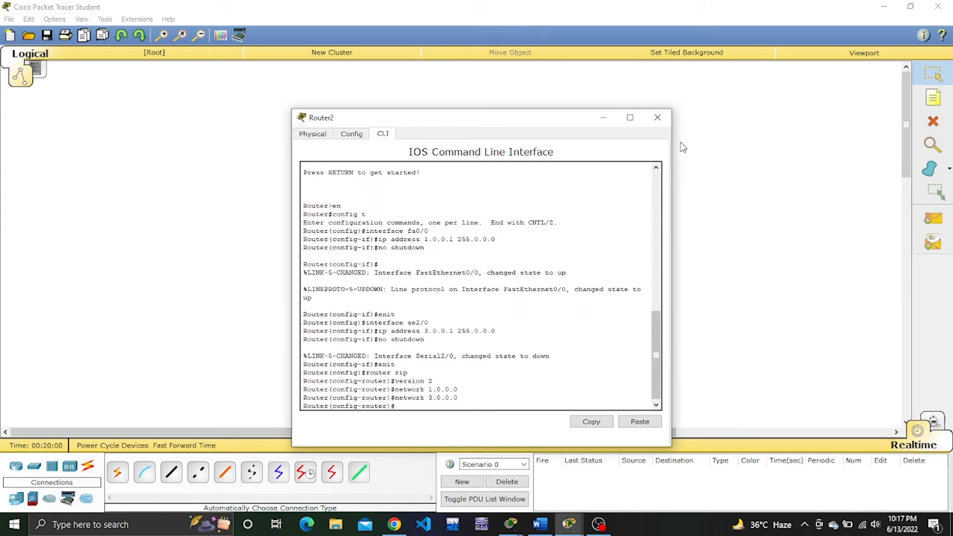
pyautogui.click(658, 118)
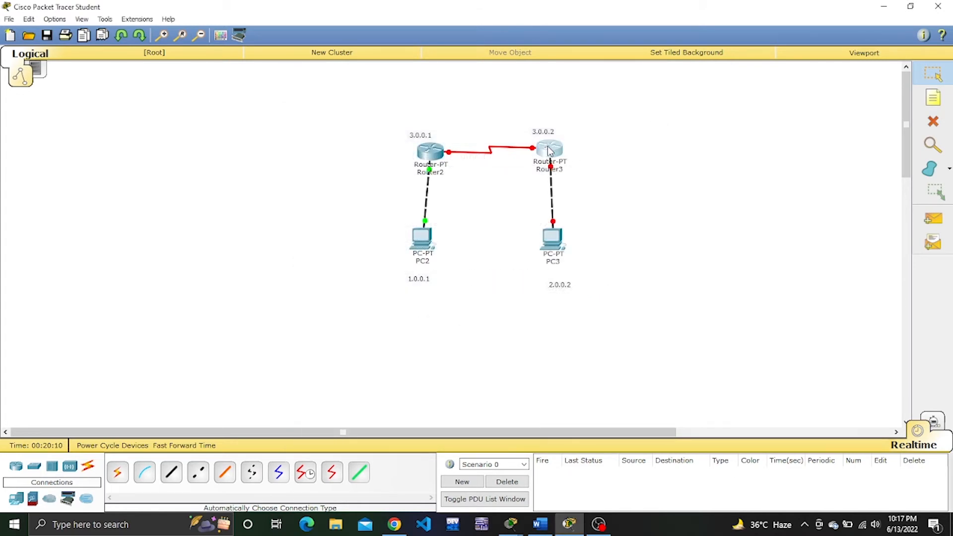
# Open Router3's command line, decline the initial configuration dialog and enter privileged mode with en.
pyautogui.click(548, 148)
pyautogui.click(382, 134)
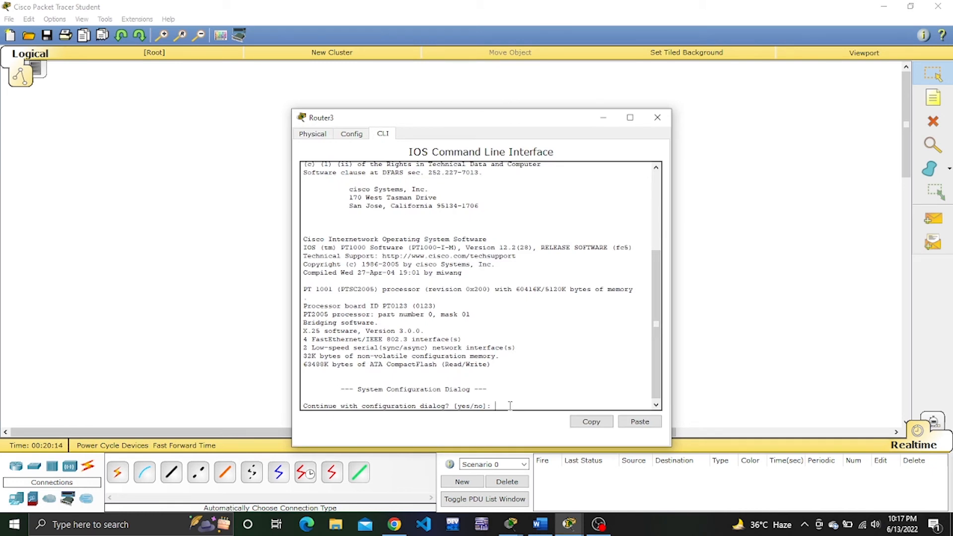
pyautogui.write('no')
pyautogui.press('Return')
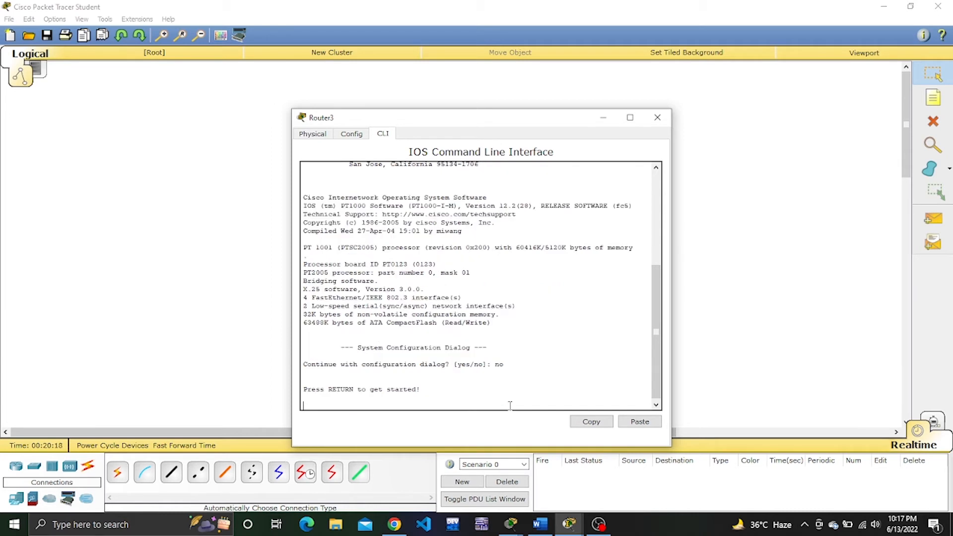
pyautogui.press('Return')
pyautogui.write('en')
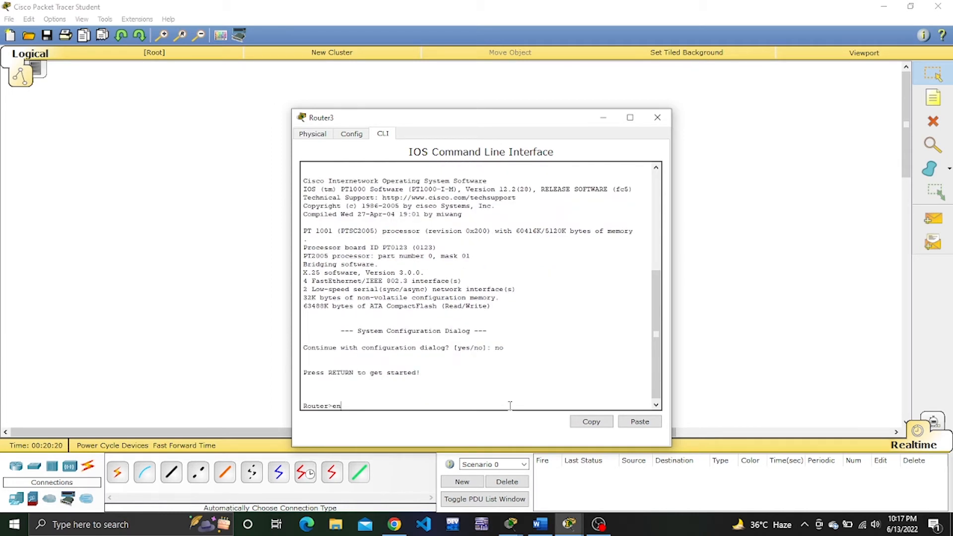
pyautogui.press('Return')
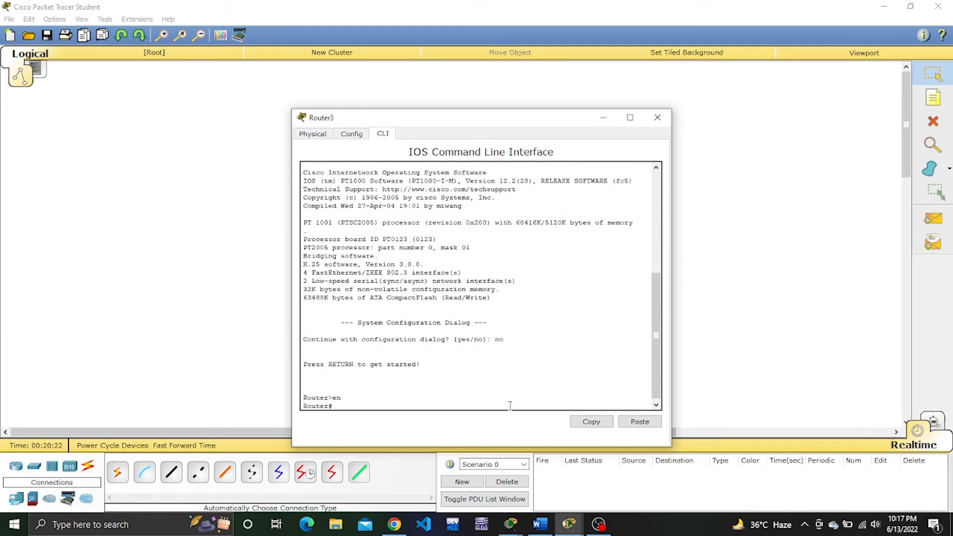
# Enter Router3's global configuration mode with config t and open interface fa0/0 for configuration.
pyautogui.write('config t')
pyautogui.press('Return')
pyautogui.write('inter')
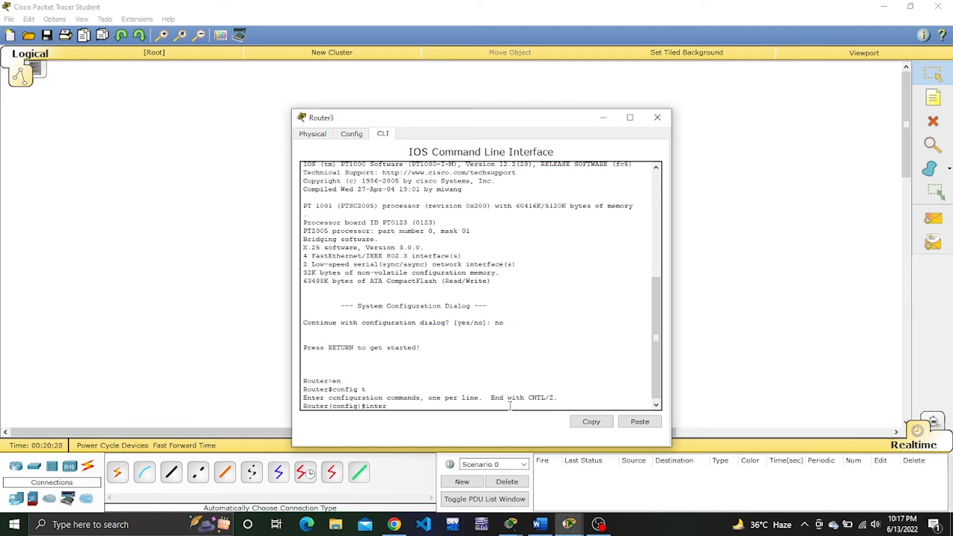
pyautogui.write('face fa')
pyautogui.press('Return')
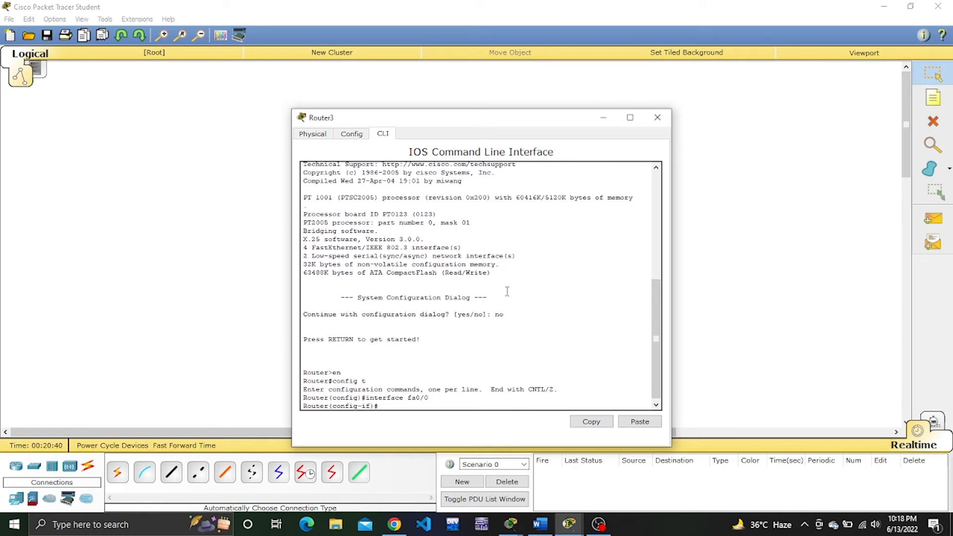
# Assign IP address 2.0.0.2 with subnet mask 255.0.0.0 to Router3's fa0/0 interface.
pyautogui.write('ip address')
pyautogui.click(603, 119)
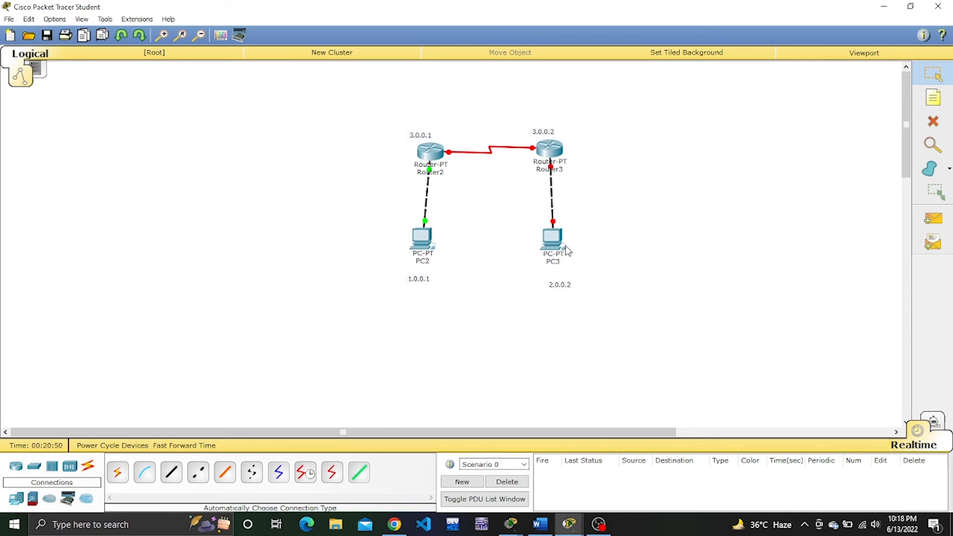
pyautogui.click(549, 152)
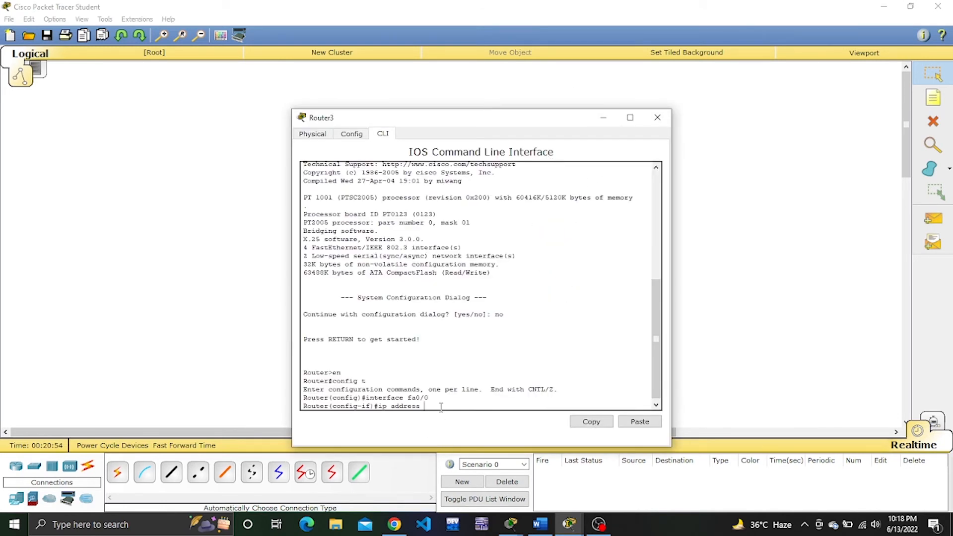
pyautogui.write('2.0.0.2 255.0.0.0')
pyautogui.press('Return')
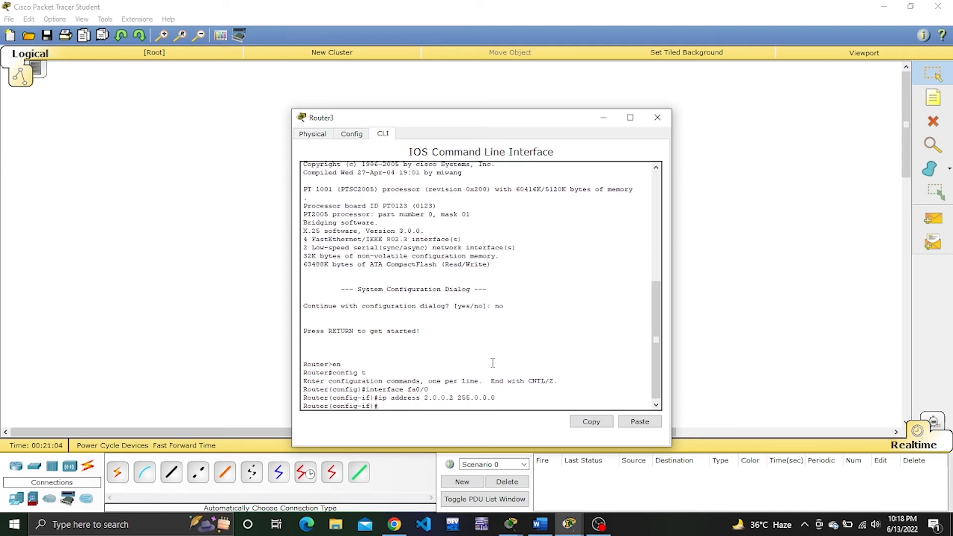
# Enable Router3's fa0/0 interface with no shutdown and exit its interface configuration.
pyautogui.write('no shutdown')
pyautogui.press('Return')
pyautogui.press('Return')
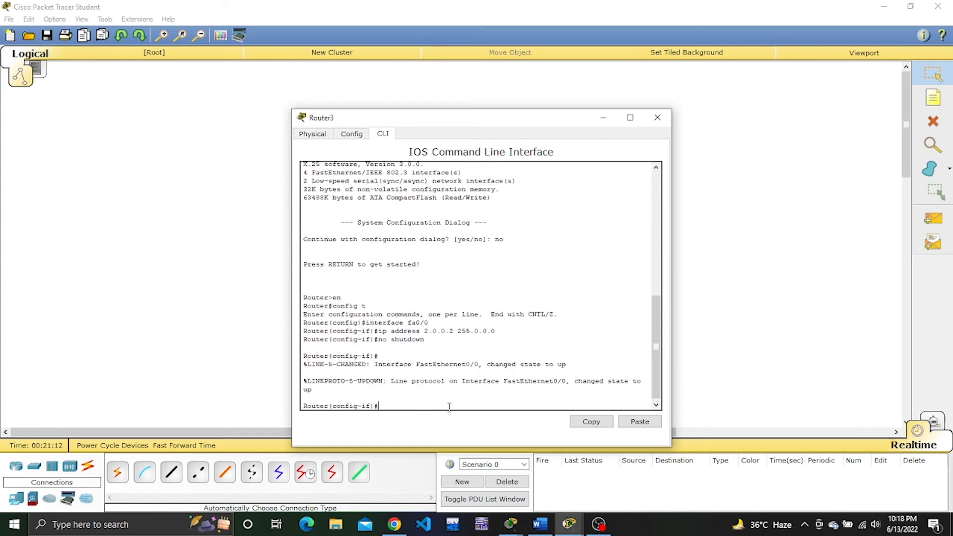
pyautogui.write('exit')
# Enter the configuration of Router3's serial interface se2/0.
pyautogui.press('Return')
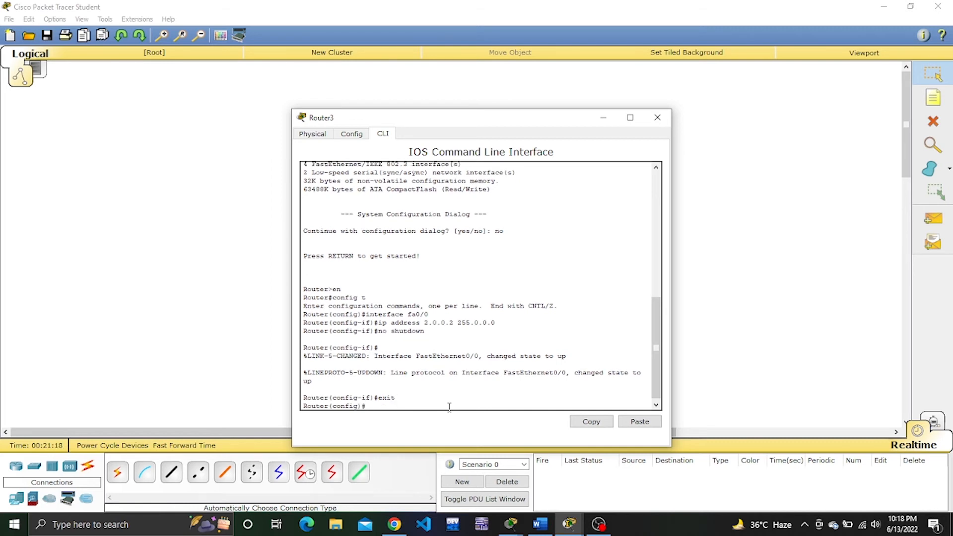
pyautogui.write('interface fa0/0')
pyautogui.press('Left')
pyautogui.press('Left')
pyautogui.press('BackSpace')
pyautogui.press('BackSpace')
pyautogui.press('BackSpace')
pyautogui.write('se2')
pyautogui.press('Return')
# Assign IP address 3.0.0.2 with subnet mask 255.0.0.0 to Router3's se2/0 interface.
pyautogui.press('Up')
pyautogui.press('Up')
pyautogui.press('Up')
pyautogui.press('Up')
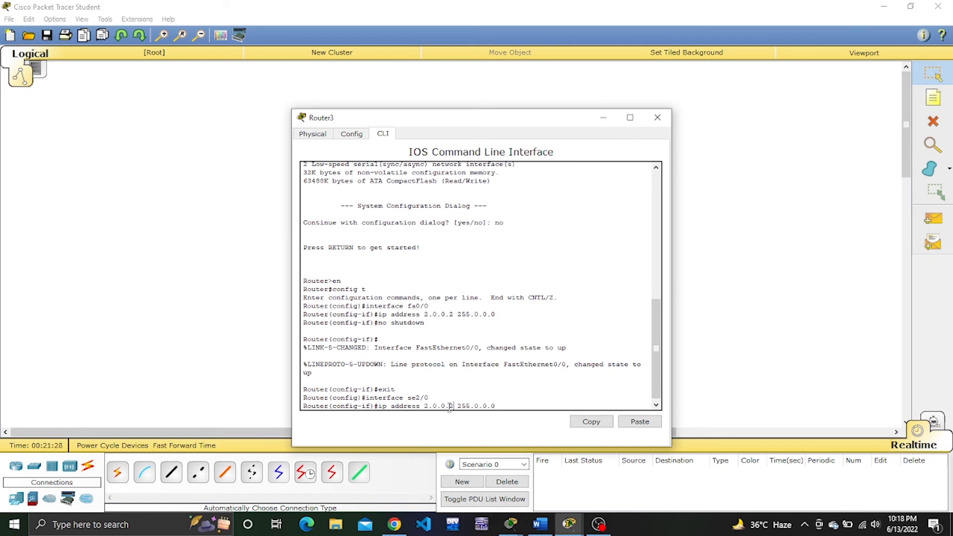
pyautogui.press('BackSpace')
pyautogui.write('1')
pyautogui.press('BackSpace')
pyautogui.write('3')
pyautogui.press('Return')
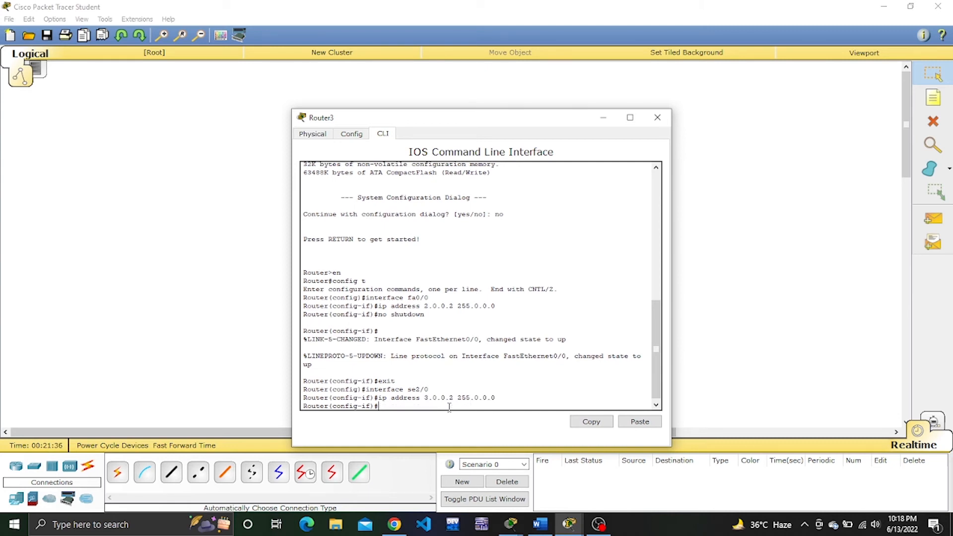
# Enable Router3's se2/0 interface with no shutdown and exit its interface configuration.
pyautogui.write('no shutdown')
pyautogui.press('Return')
pyautogui.write('cxi')
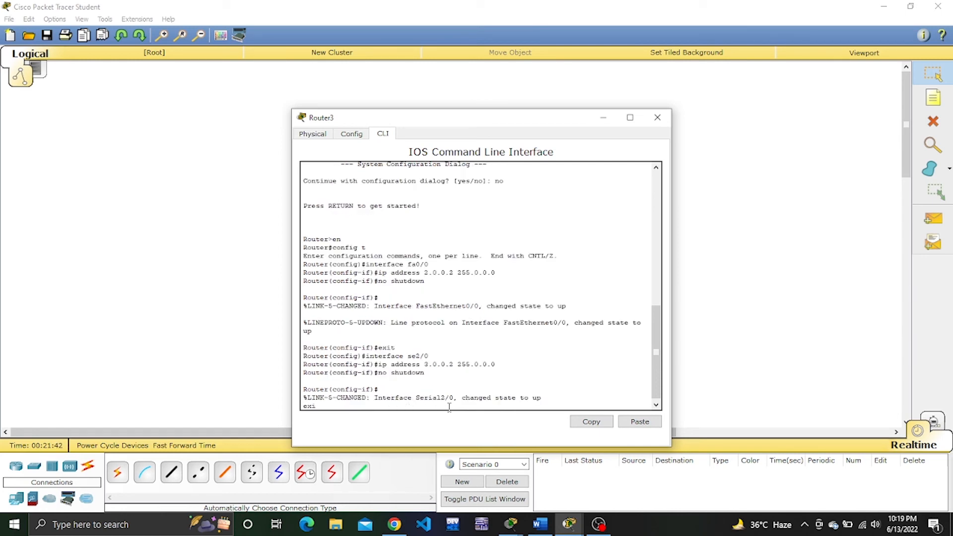
pyautogui.write('t')
pyautogui.press('Return')
# Enter RIP routing configuration on Router3 with router rip.
pyautogui.write('r(config)#r')
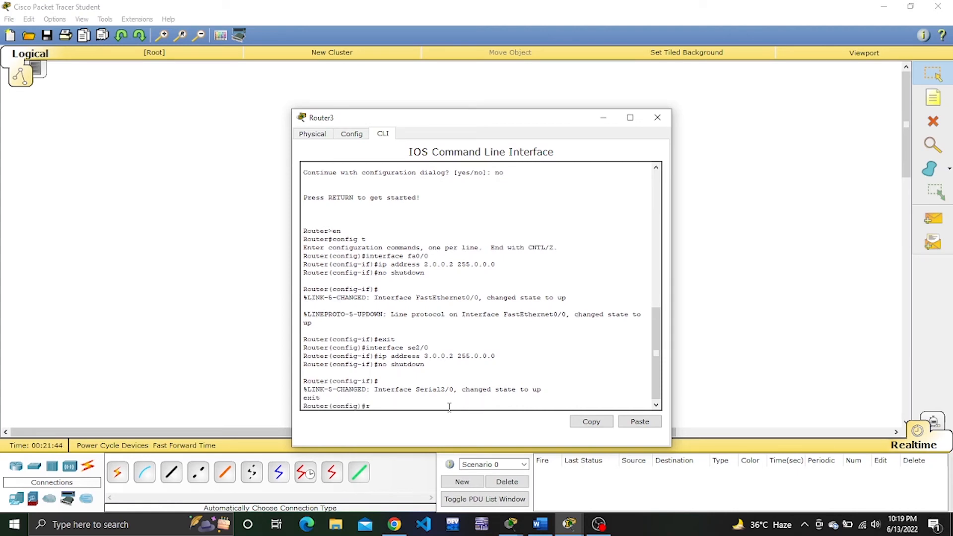
pyautogui.write('outer ro')
pyautogui.press('BackSpace')
pyautogui.write('u')
pyautogui.write('ip')
pyautogui.press('Return')
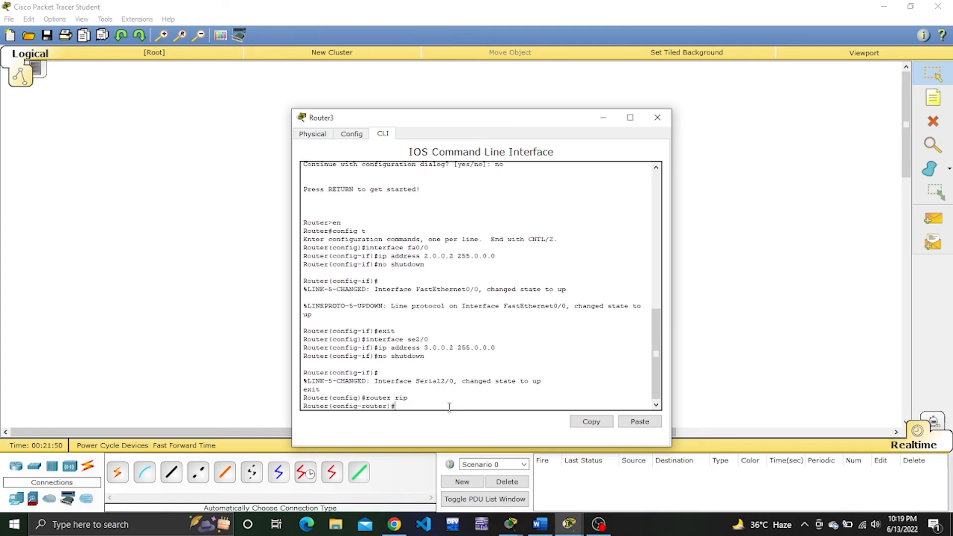
# Set Router3's RIP routing to version 2.
pyautogui.write('versuion')
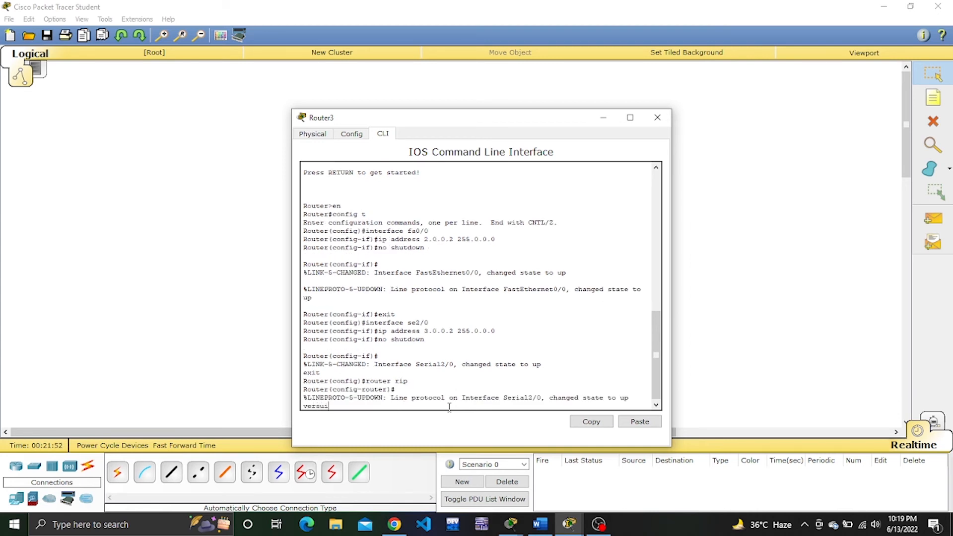
pyautogui.press('BackSpace')
pyautogui.press('BackSpace')
pyautogui.press('BackSpace')
pyautogui.press('BackSpace')
pyautogui.press('BackSpace')
pyautogui.press('BackSpace')
pyautogui.write('rsio')
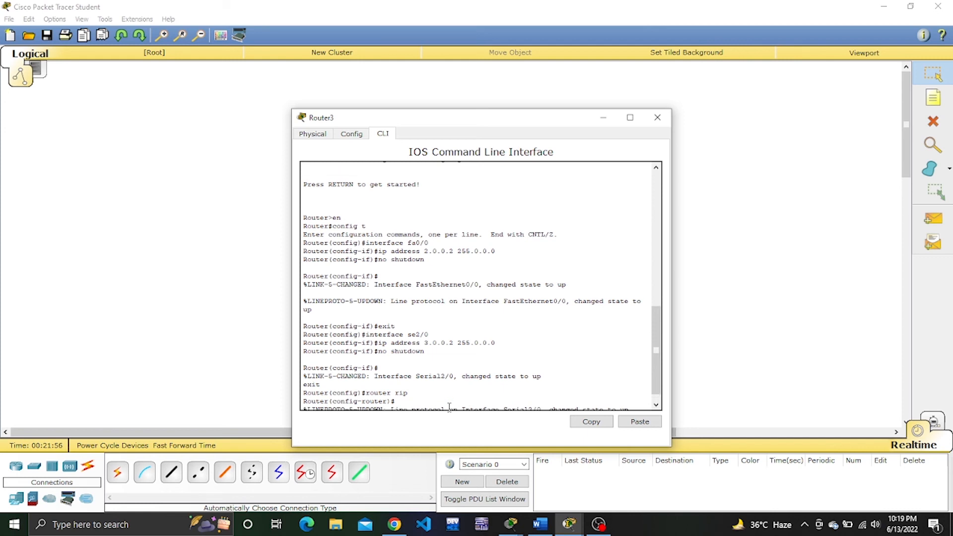
pyautogui.write('n ')
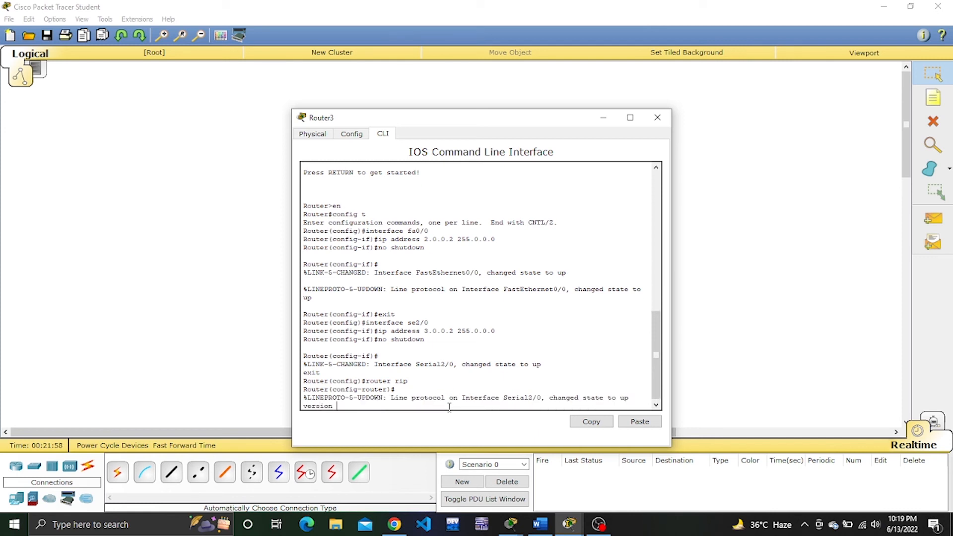
pyautogui.write('2')
pyautogui.press('Return')
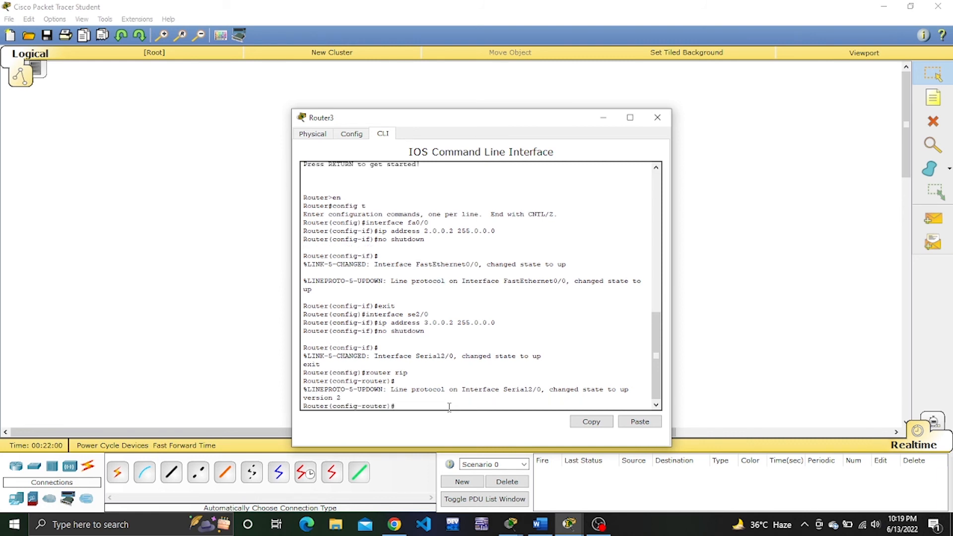
# Add network 3.0.0.0 to Router3's RIP configuration.
pyautogui.write('network 3.000')
pyautogui.press('BackSpace')
pyautogui.write('0.0')
pyautogui.press('Return')
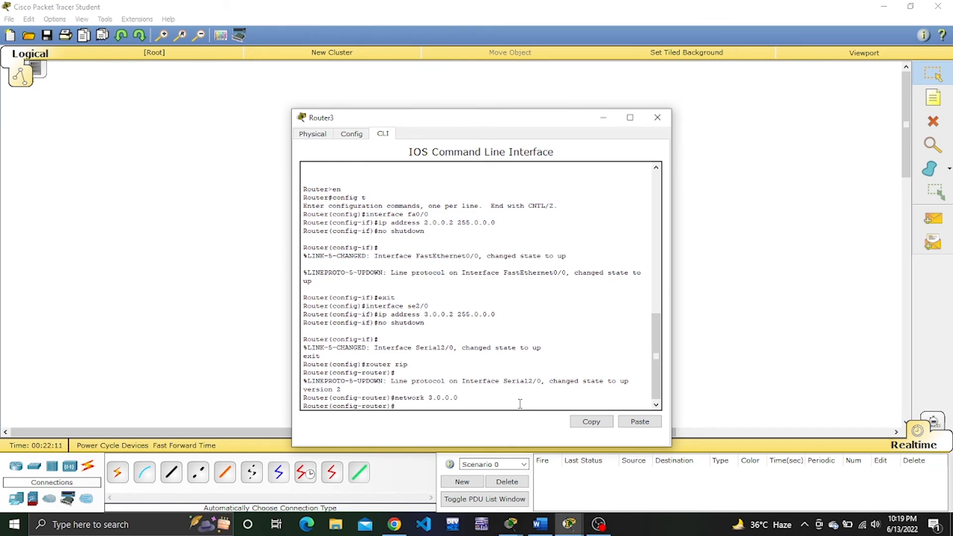
# Add network 2.0.0.0 to Router3's RIP configuration and close the router's window.
pyautogui.press('Up')
pyautogui.click(603, 117)
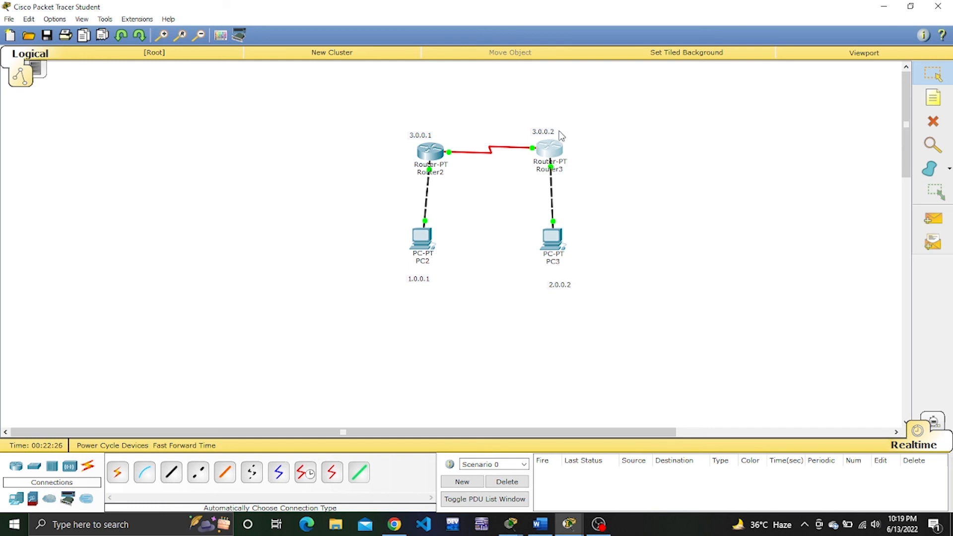
pyautogui.click(552, 151)
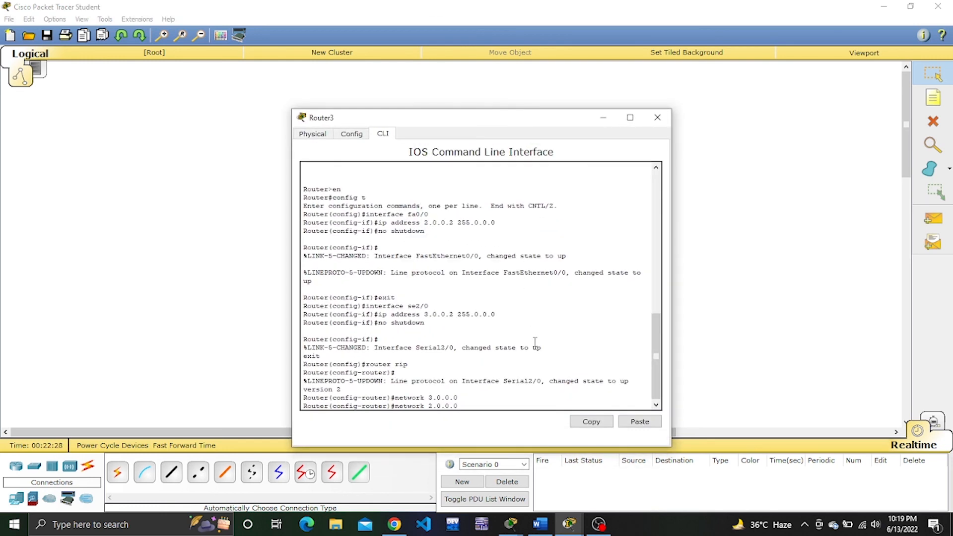
pyautogui.press('Return')
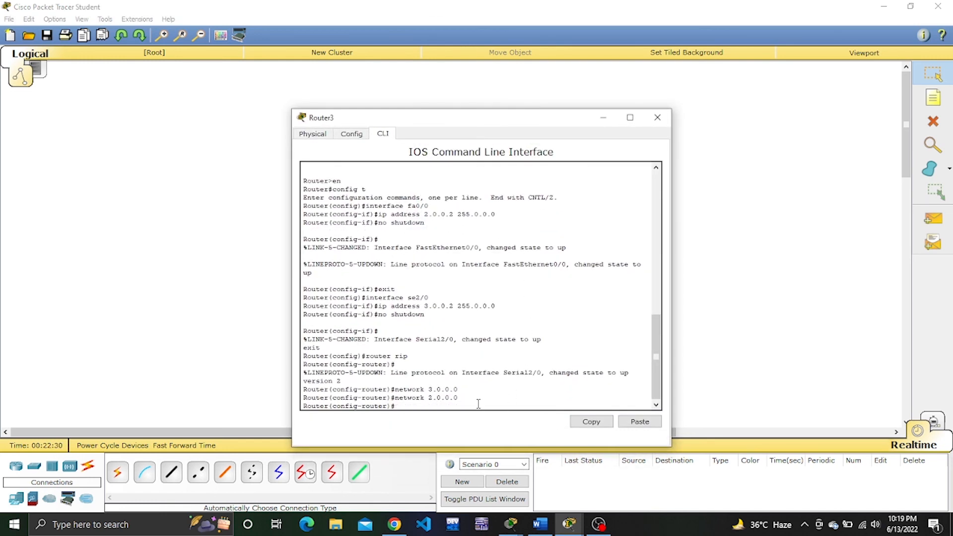
pyautogui.click(658, 118)
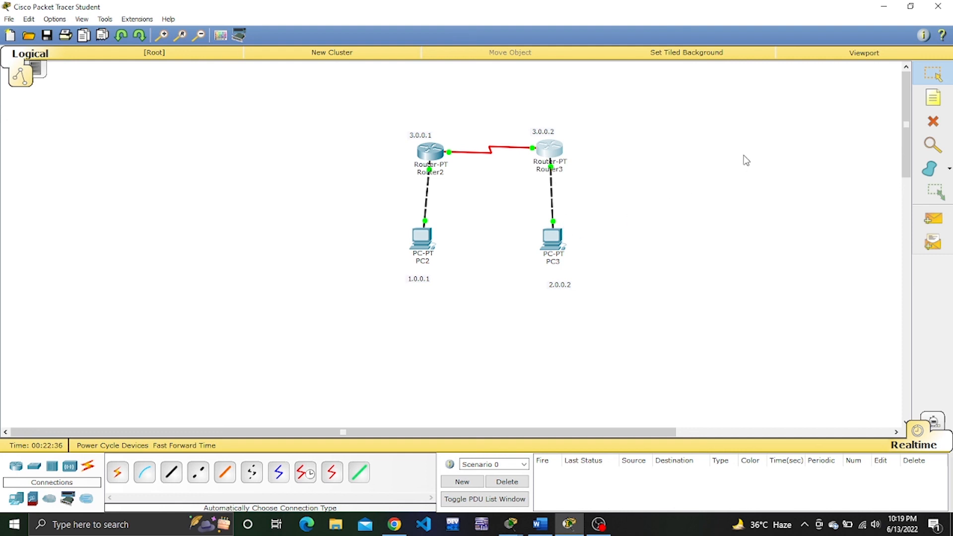
# Send a simple PDU from PC2 to PC3 to test connectivity across the routers.
pyautogui.click(932, 224)
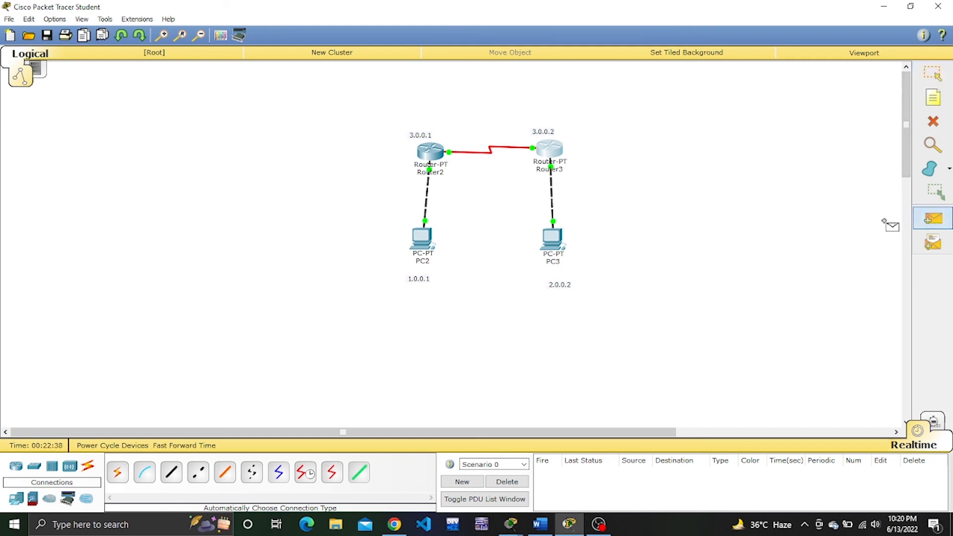
pyautogui.click(426, 236)
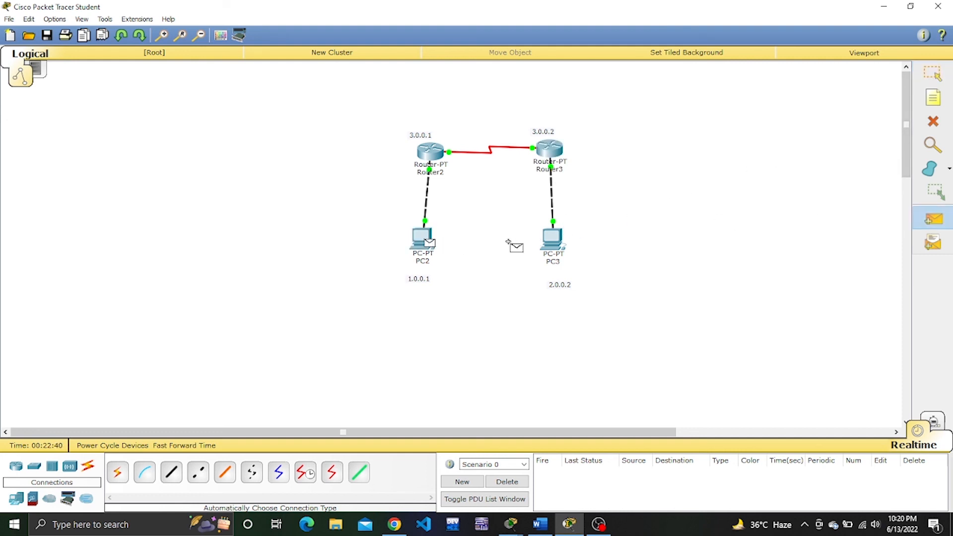
pyautogui.click(555, 238)
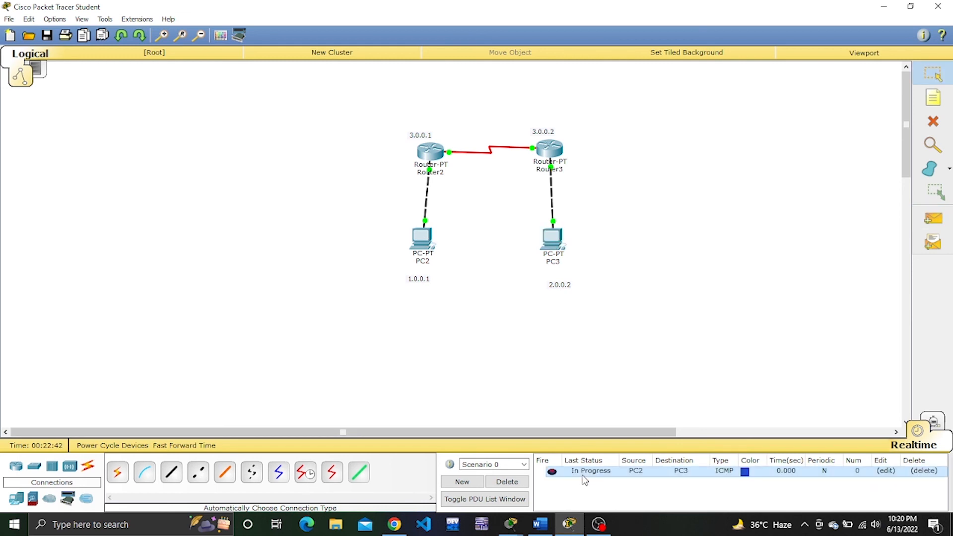
# Repeat the connectivity test with a second simple PDU from PC2 to PC3.
pyautogui.click(934, 219)
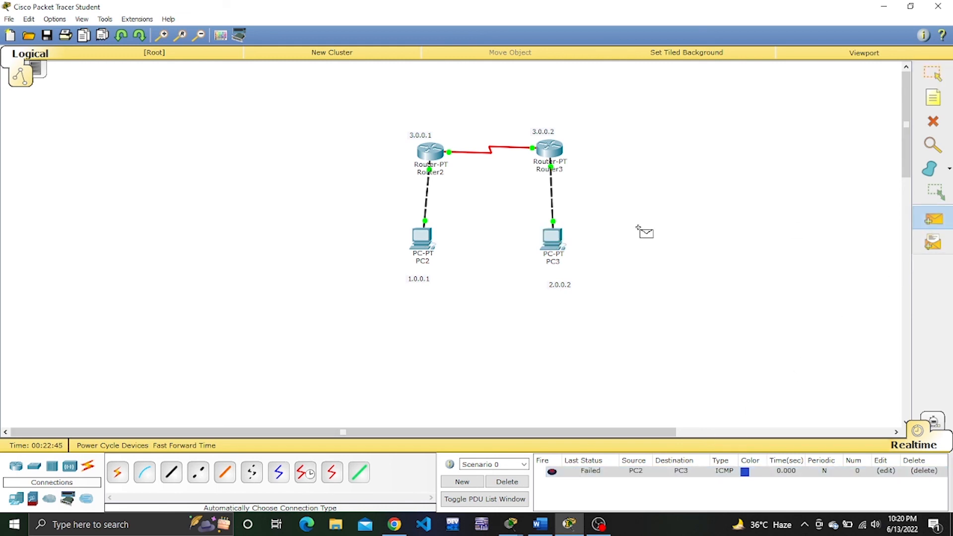
pyautogui.click(423, 236)
pyautogui.click(553, 241)
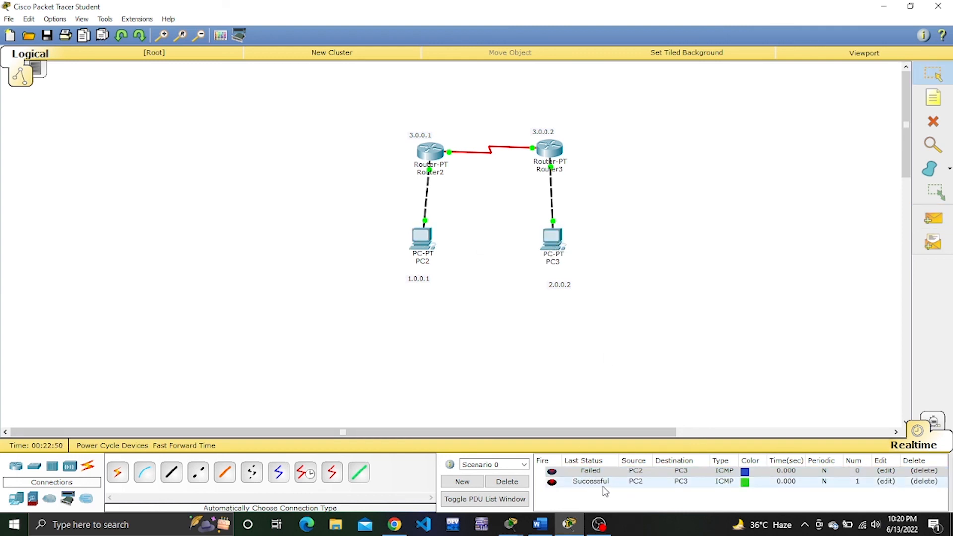
# Start adding a third simple PDU for another connectivity test.
pyautogui.click(934, 218)
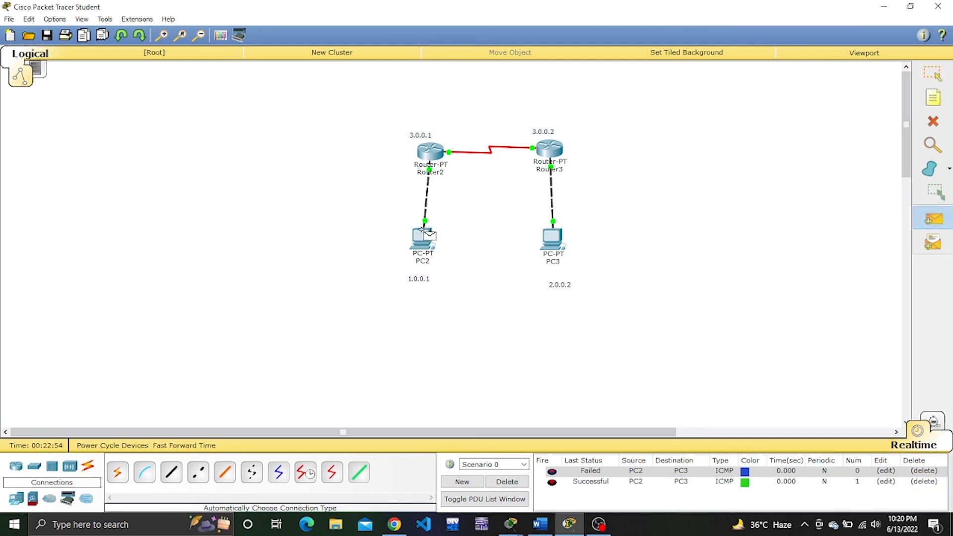